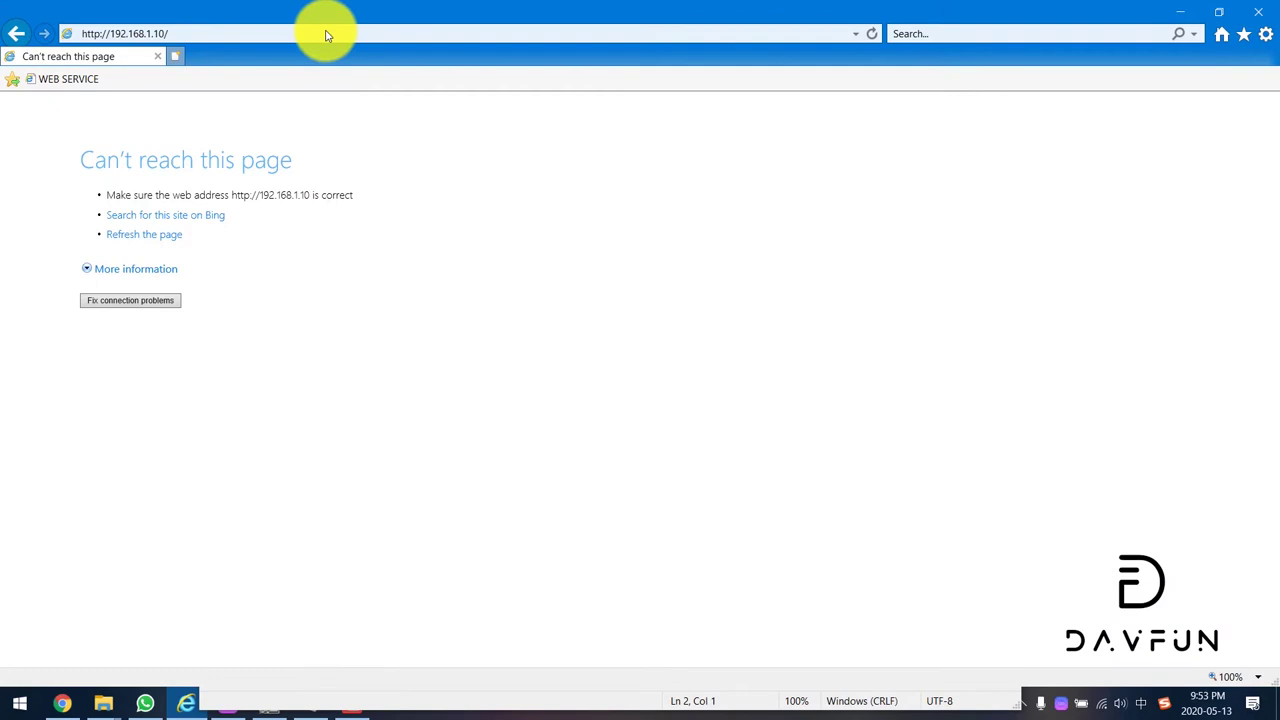
Step: Replace the Internet Explorer address with 192.168.1.88 and load the camera's login page
click(325, 33)
text(19)
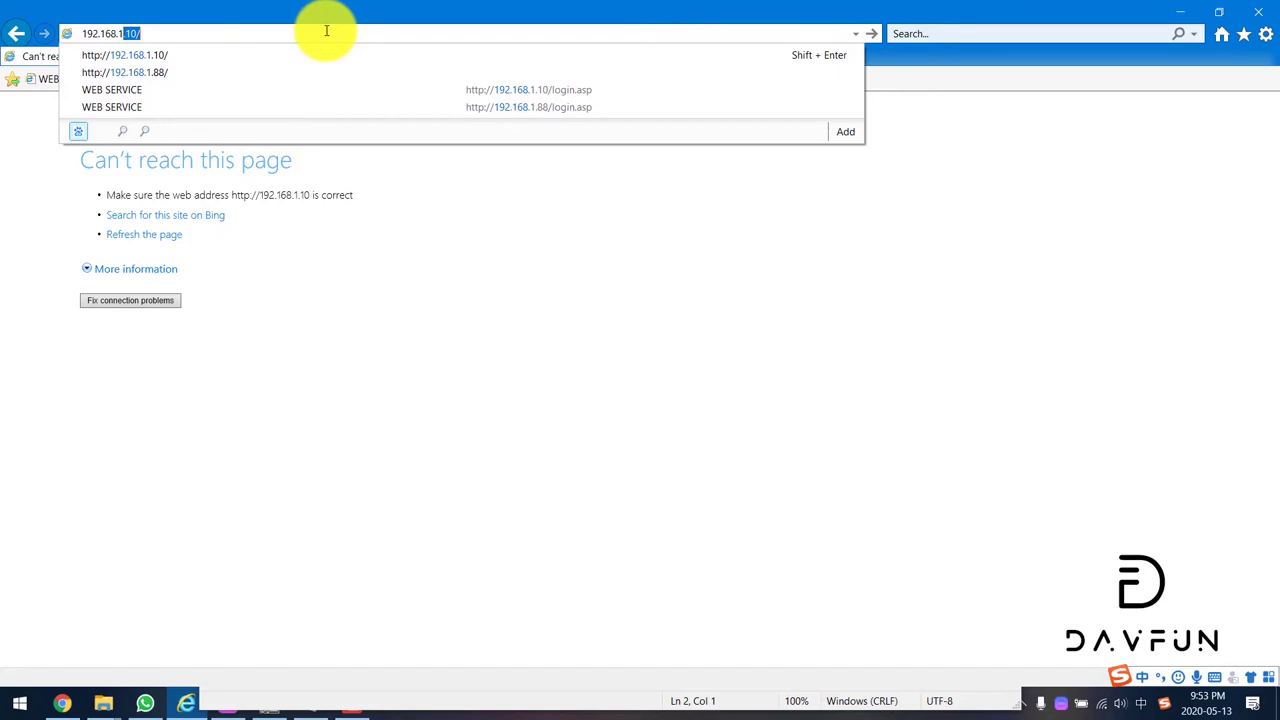
text(2.168.1.88)
key(Return)
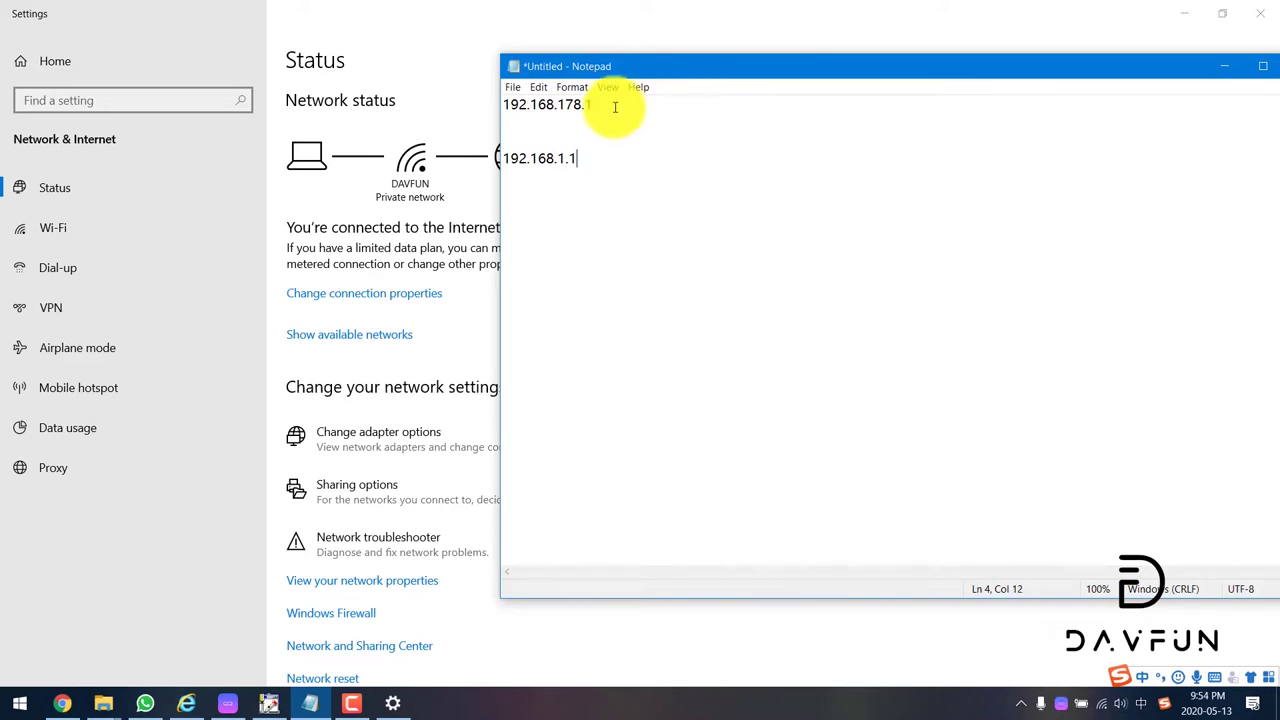
Step: Highlight the 192.168.178.1 and 192.168.1.1 notes in Notepad, then return to network Settings
drag(596, 106, 474, 97)
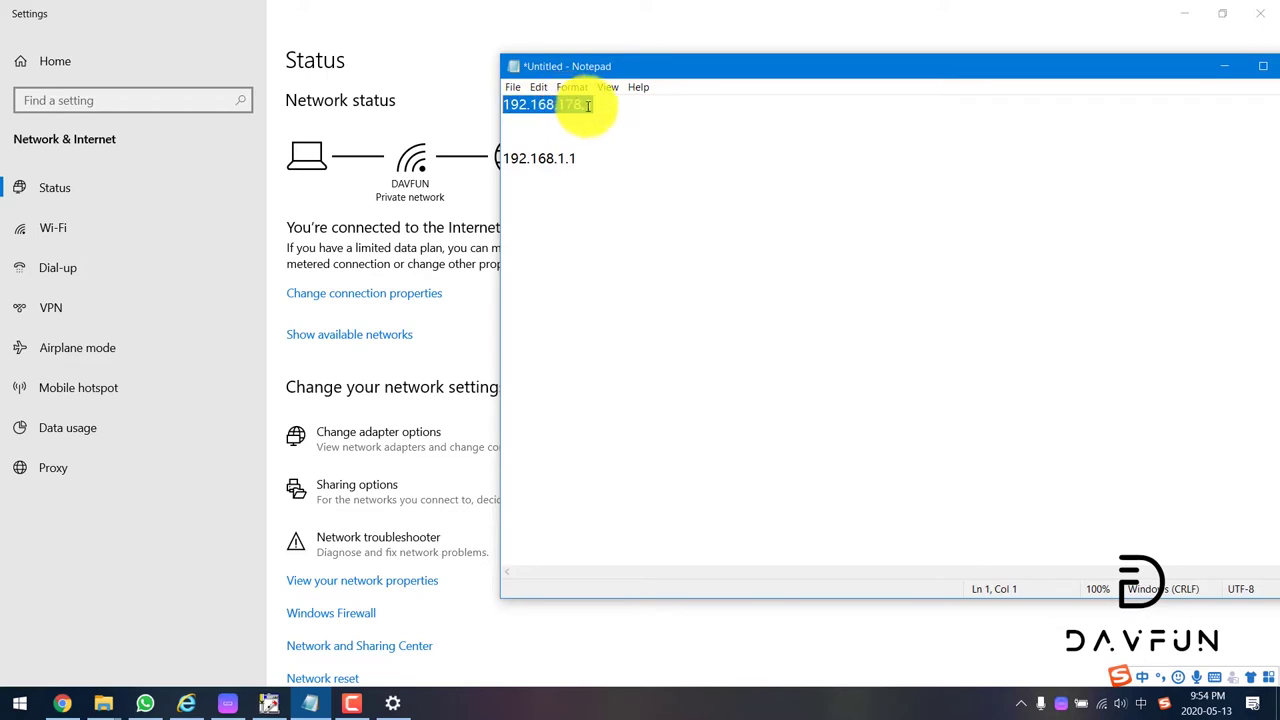
click(629, 120)
drag(620, 152, 507, 157)
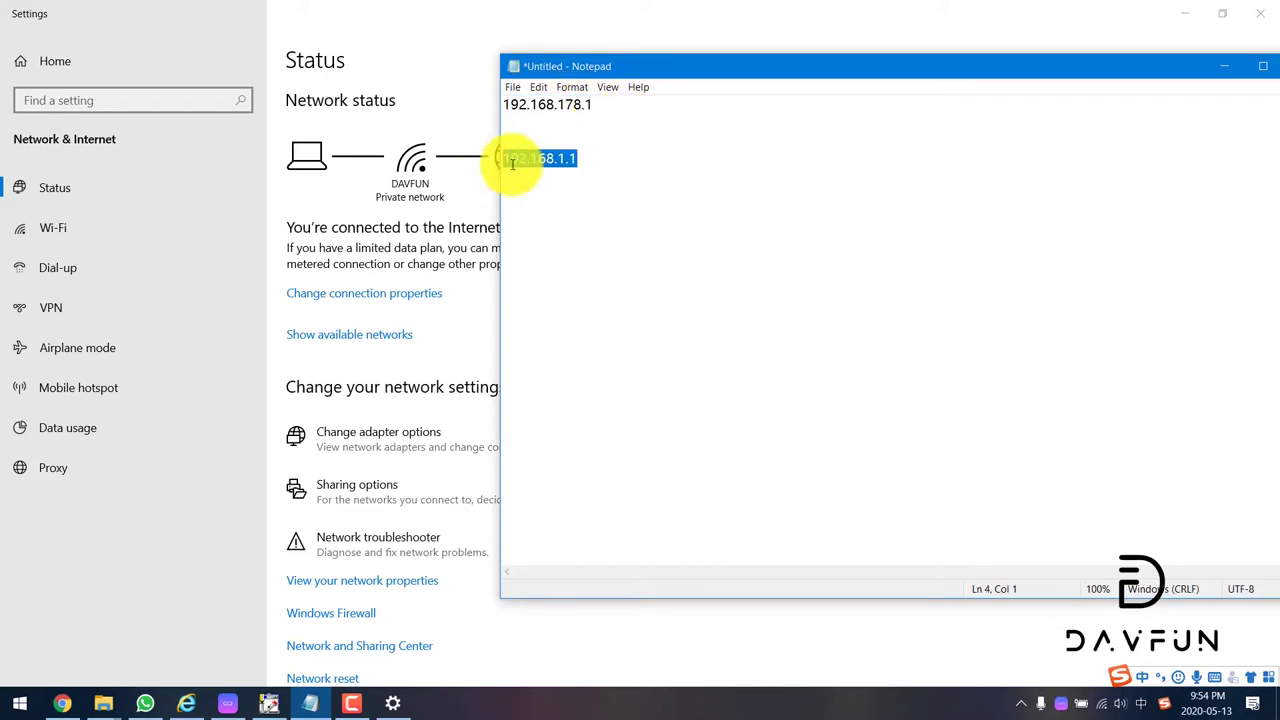
click(563, 142)
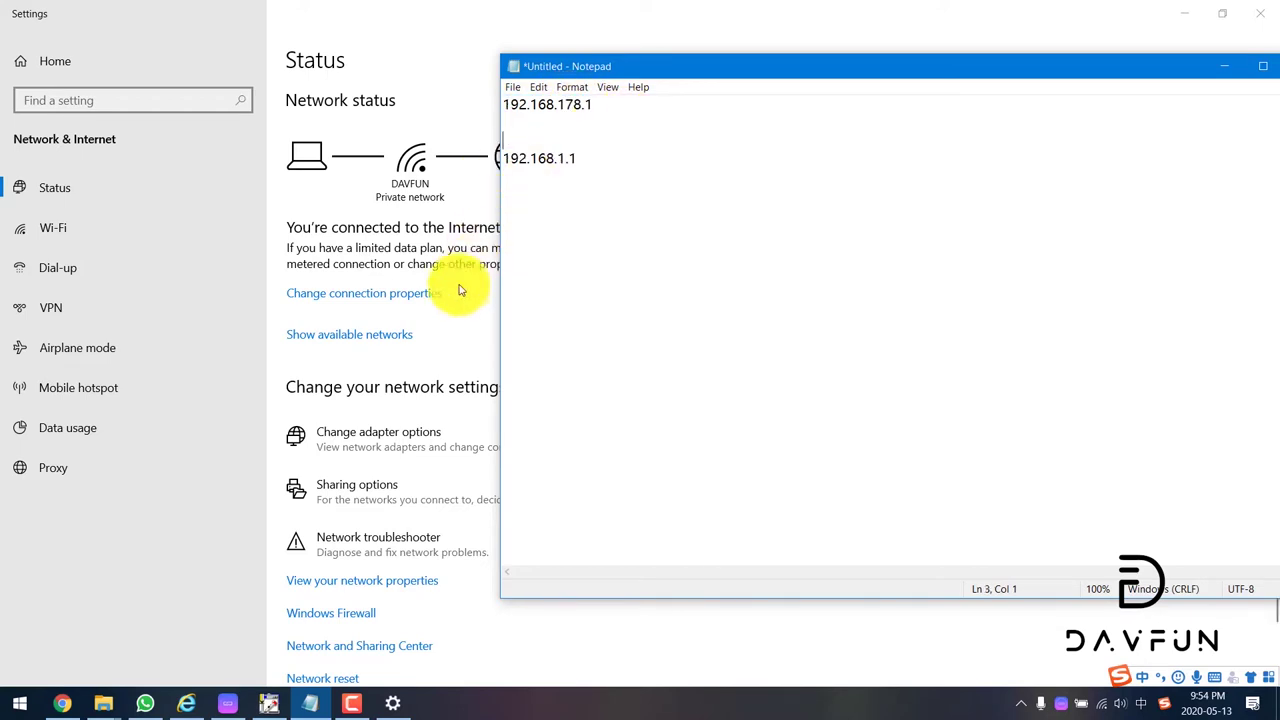
click(451, 338)
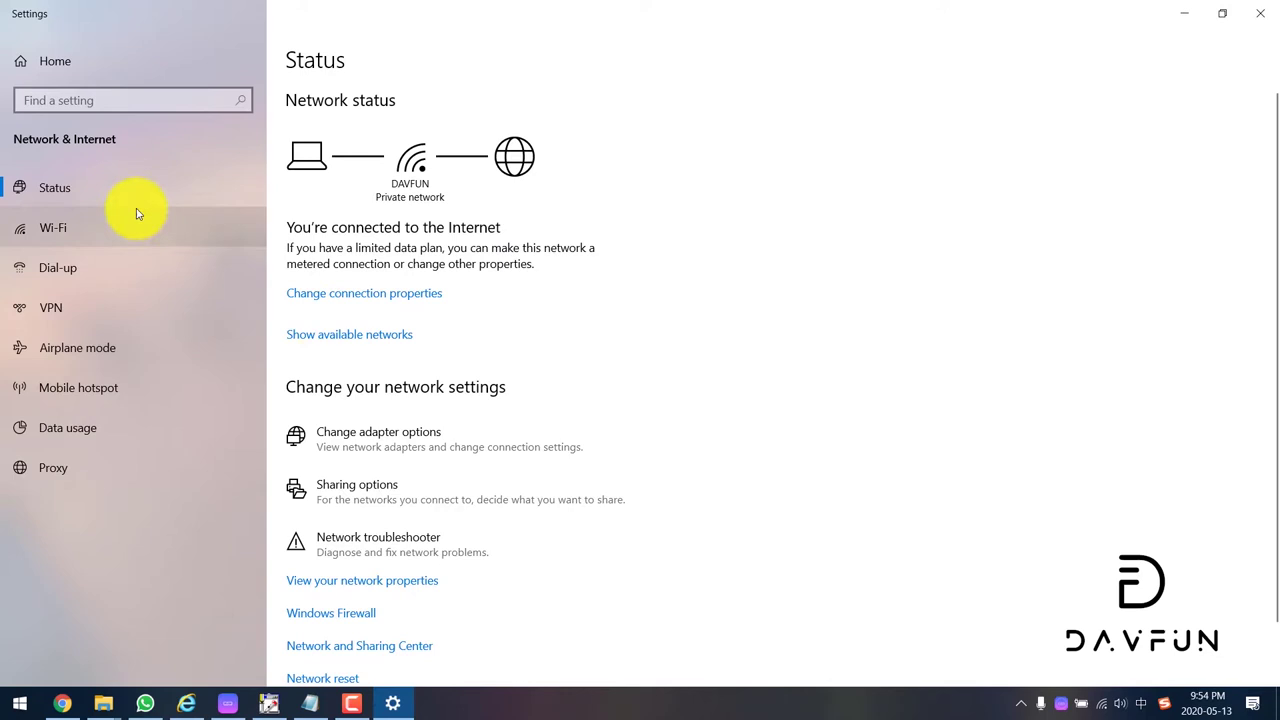
Step: Show the WLAN adapter's details: IPv4 192.168.1.4, mask 255.255.255.0, gateway 192.168.1.1
click(86, 223)
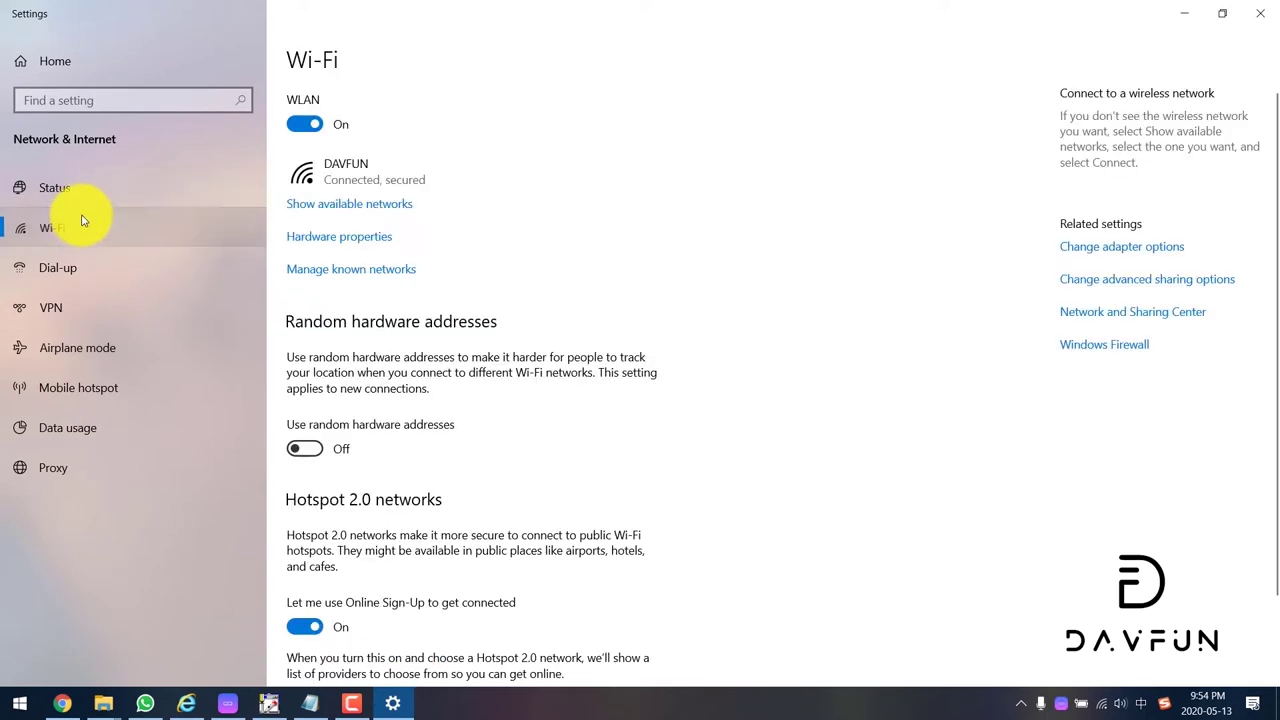
click(1155, 258)
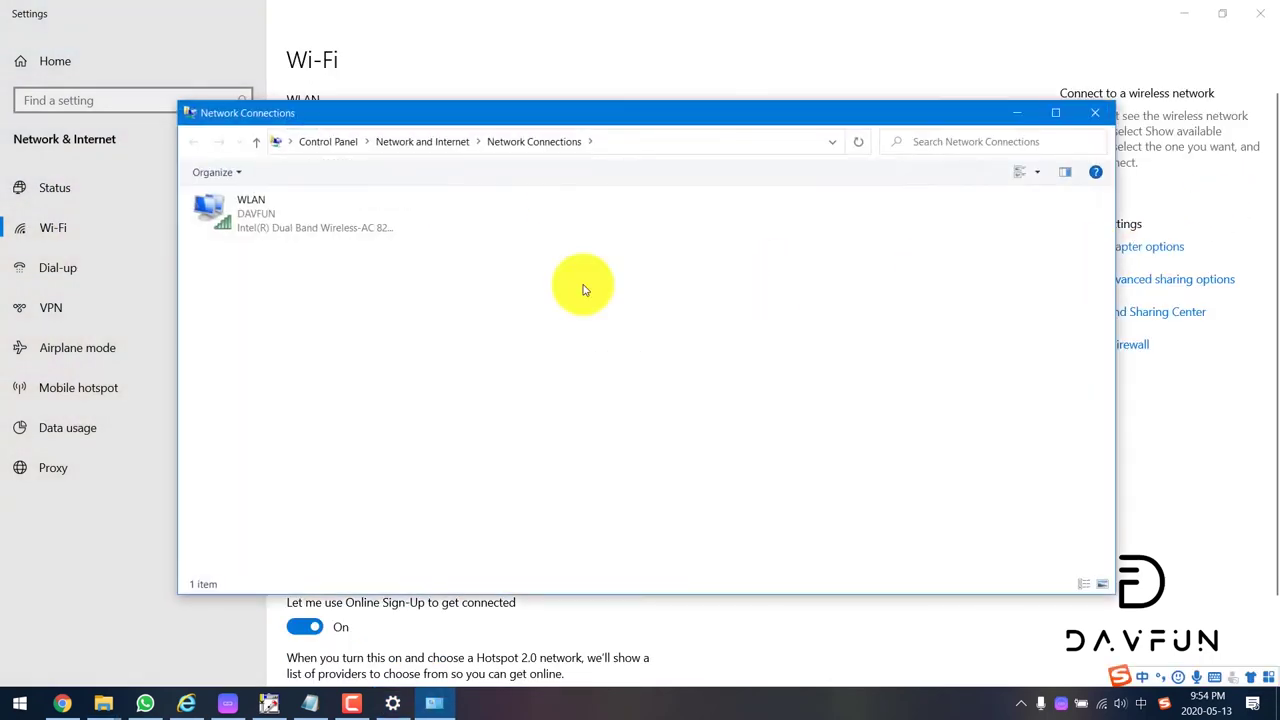
click(293, 213)
double_click(293, 213)
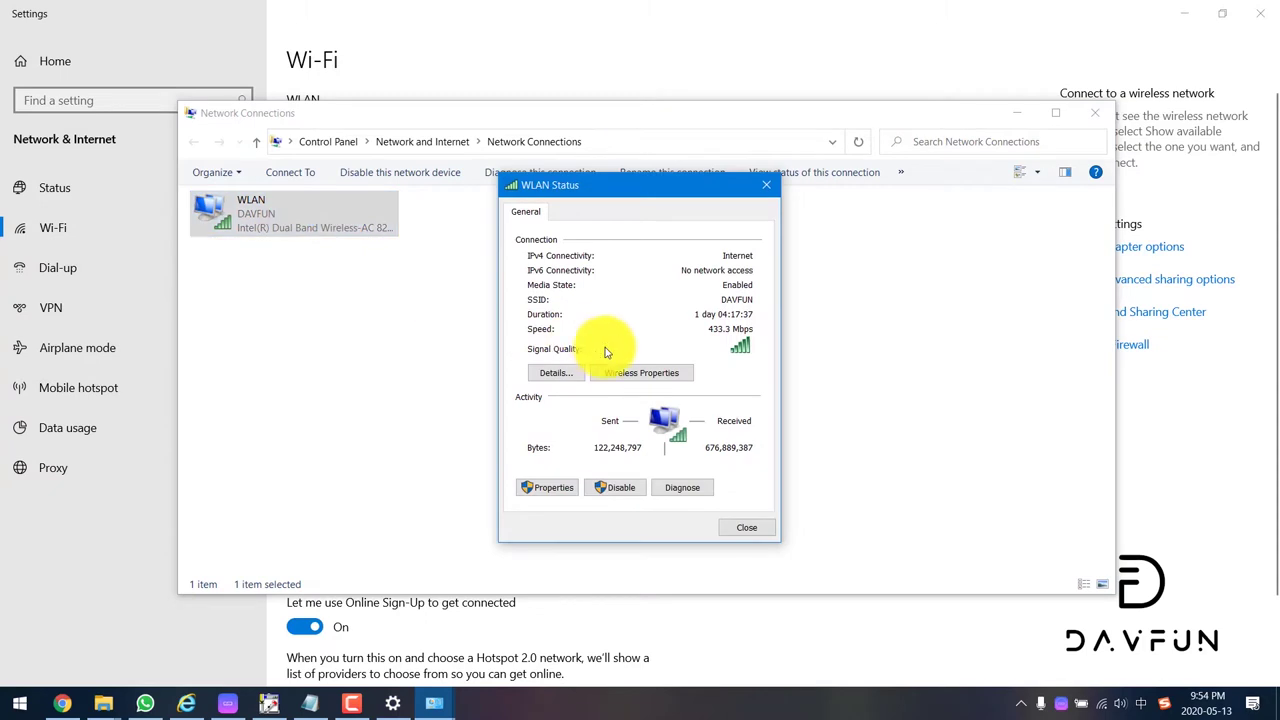
click(557, 371)
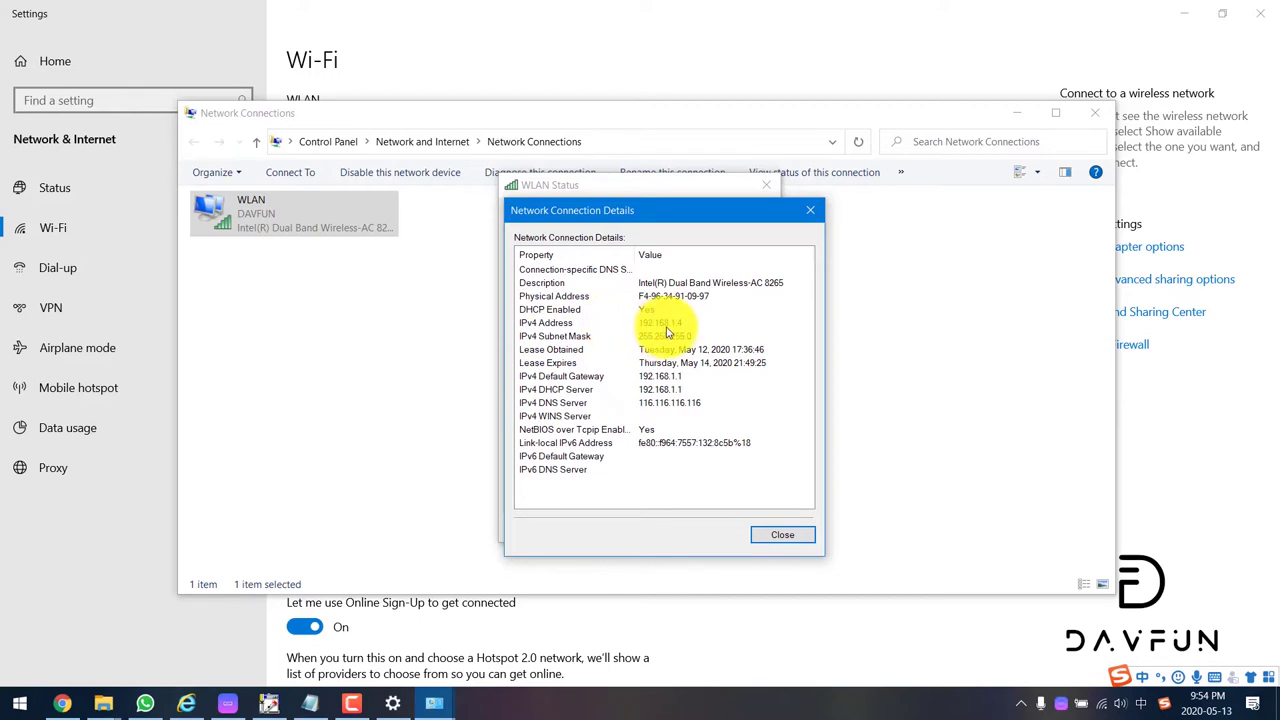
drag(676, 214, 531, 203)
Step: Rewrite the Notepad notes as three lines: 192.168.1.4, 255.255.255.0 and 192.168.1.1
click(310, 703)
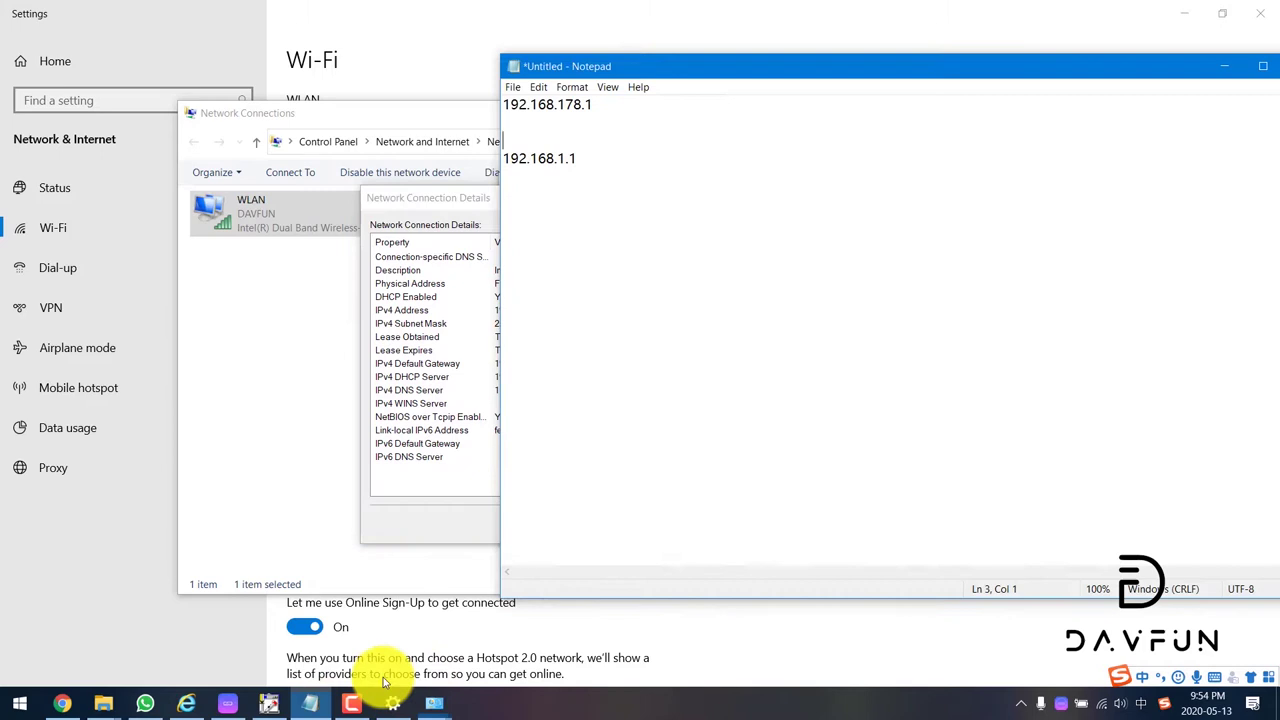
drag(712, 66, 922, 126)
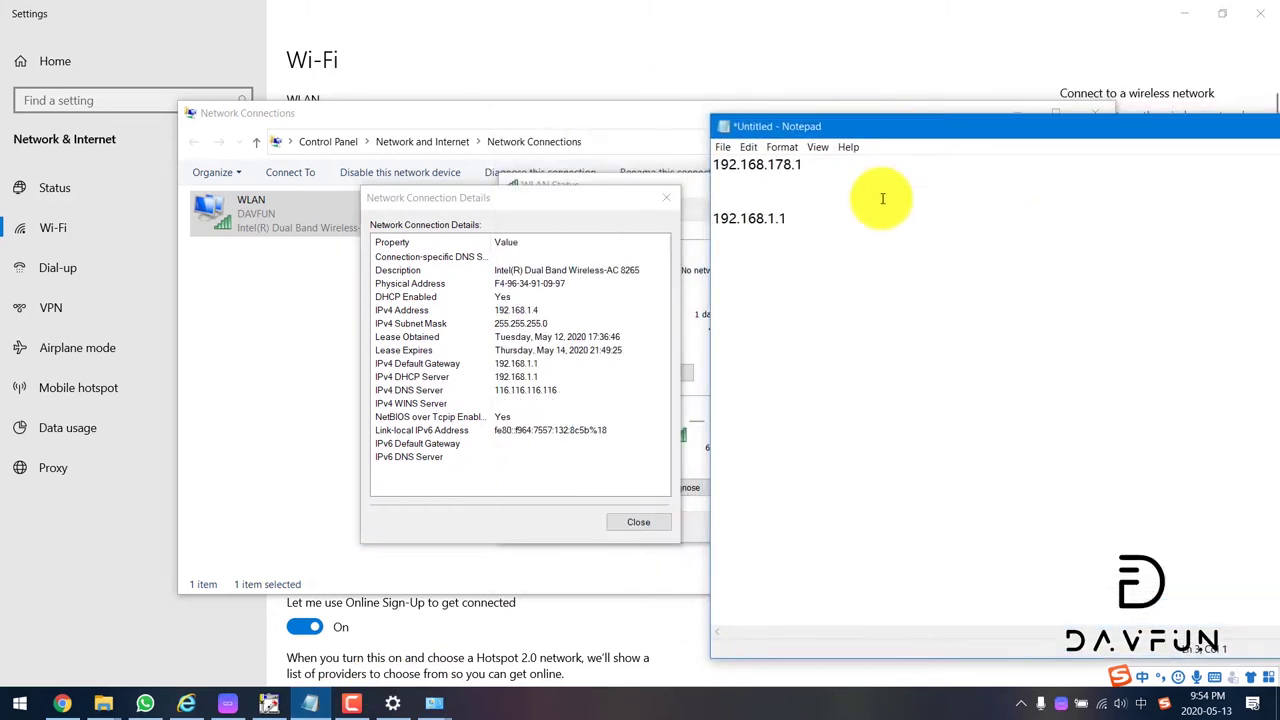
click(843, 222)
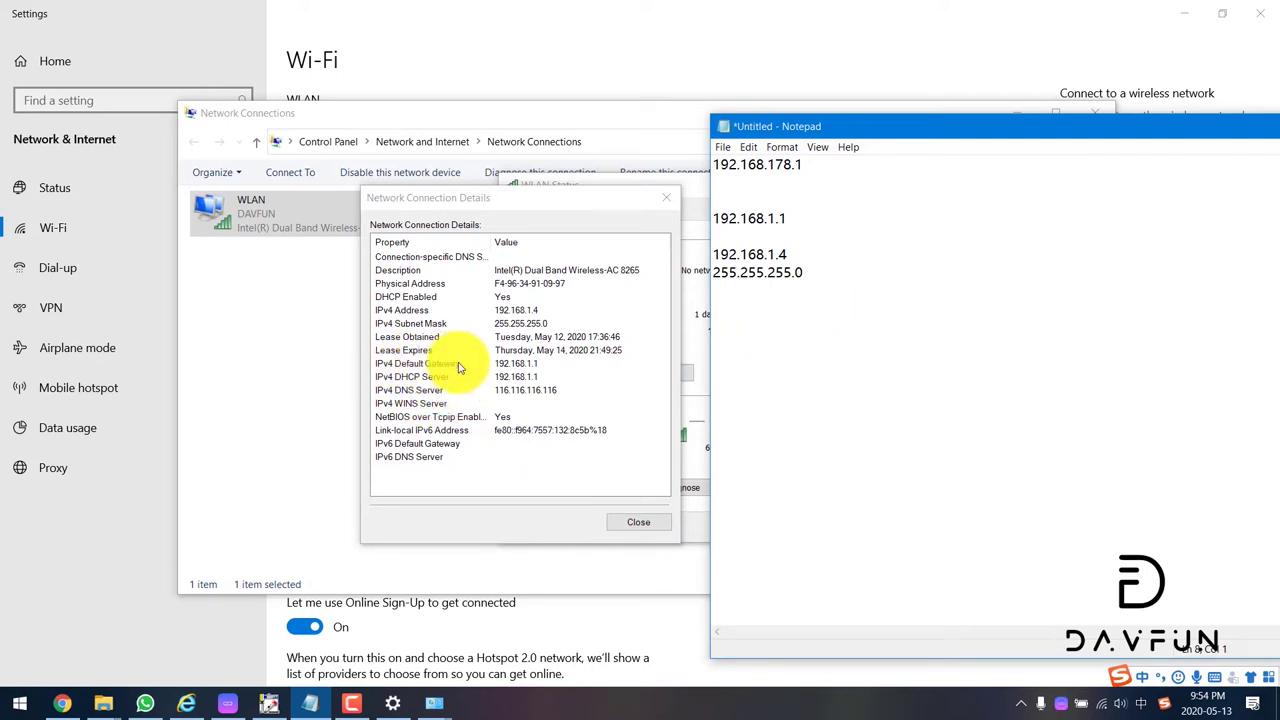
drag(795, 215, 690, 220)
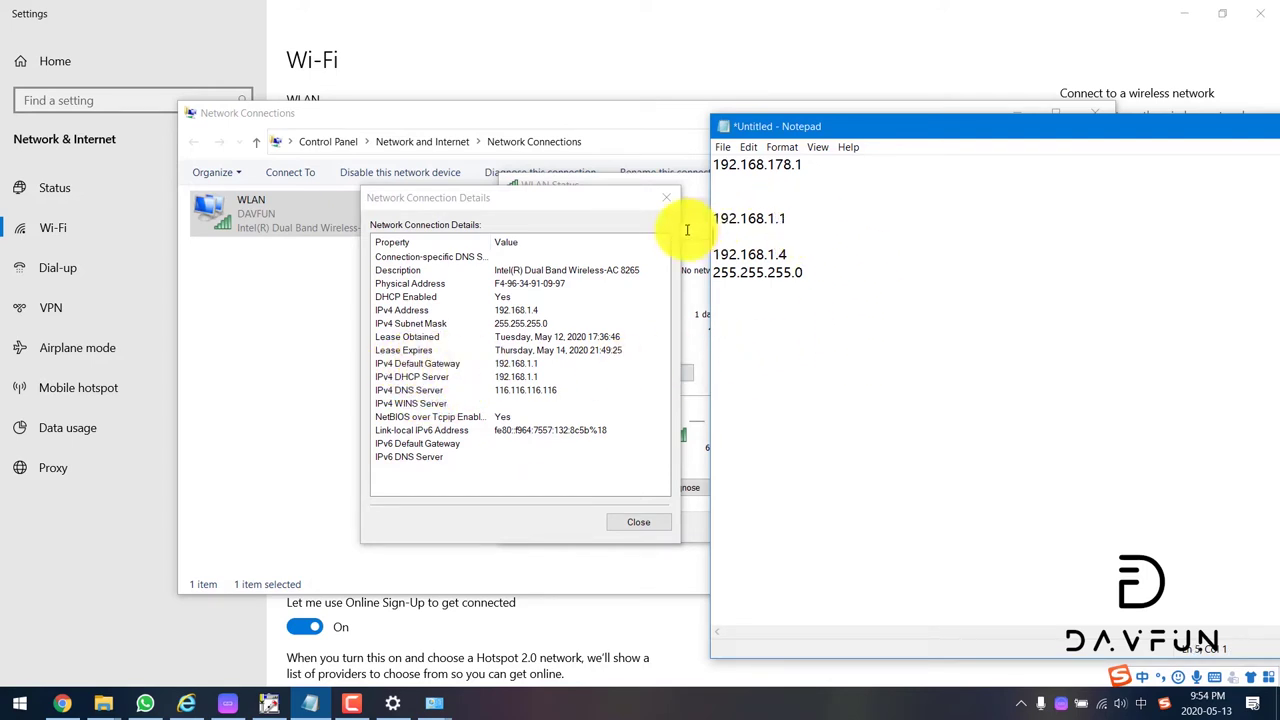
key(BackSpace)
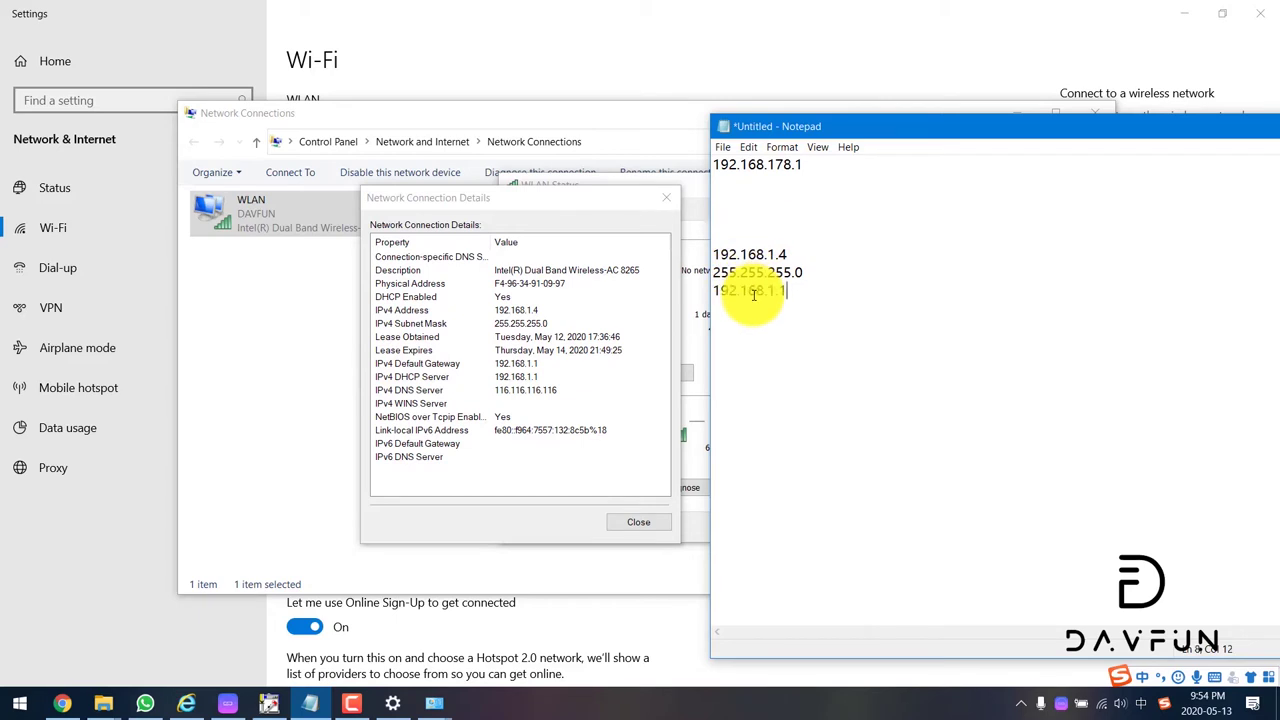
drag(809, 294, 680, 246)
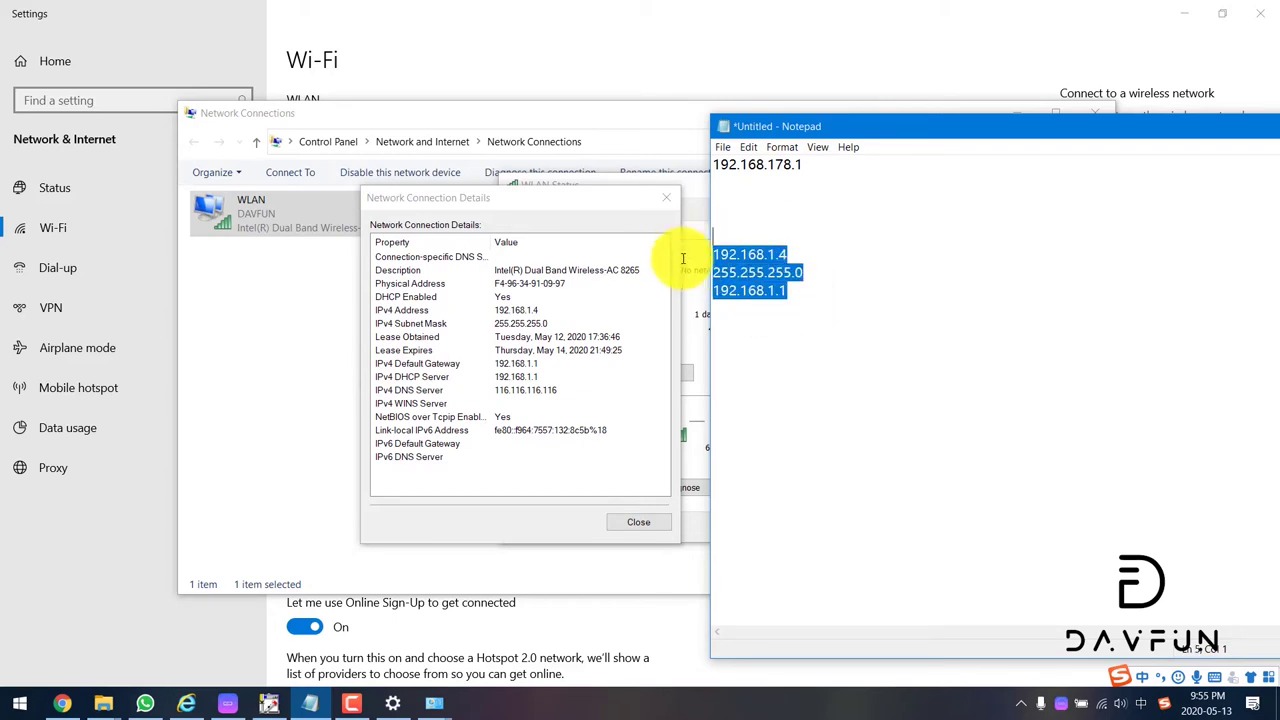
click(716, 252)
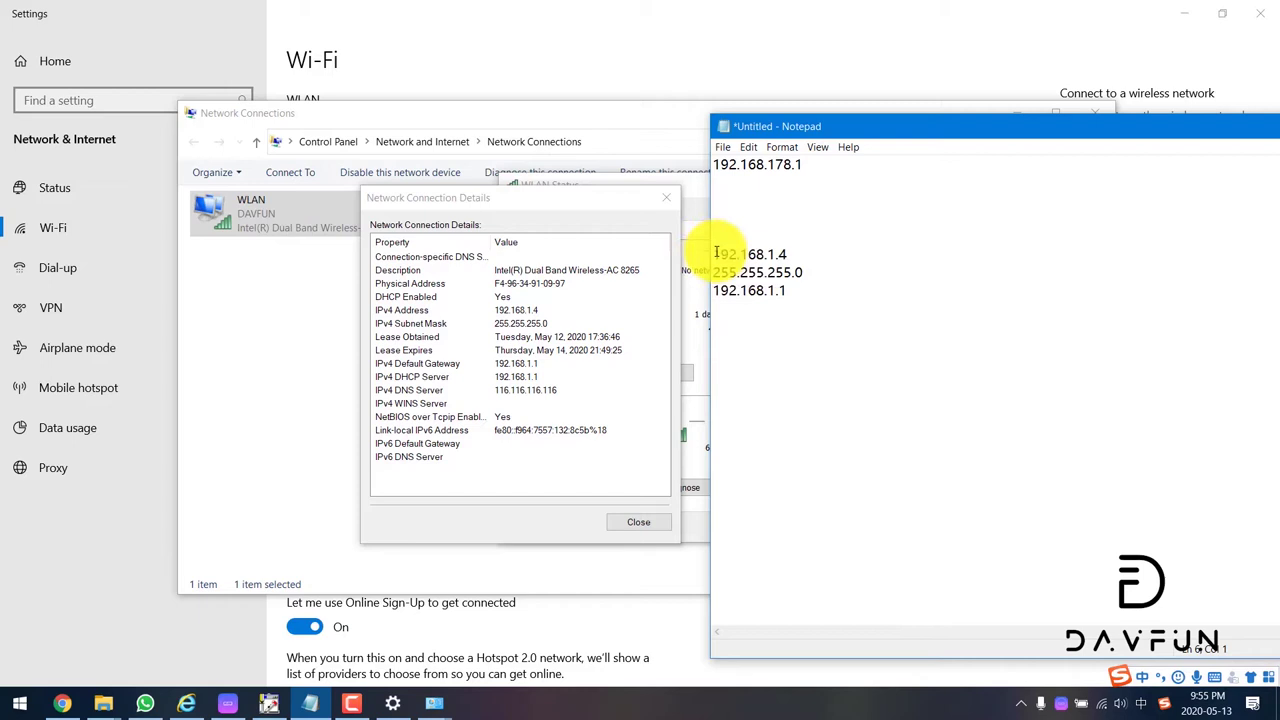
Step: Label the lines 'IP:', 'Subnet Mask:' and 'Default Gateway:', then show the desktop
text(ip:)
key(BackSpace)
key(BackSpace)
key(BackSpace)
text(: )
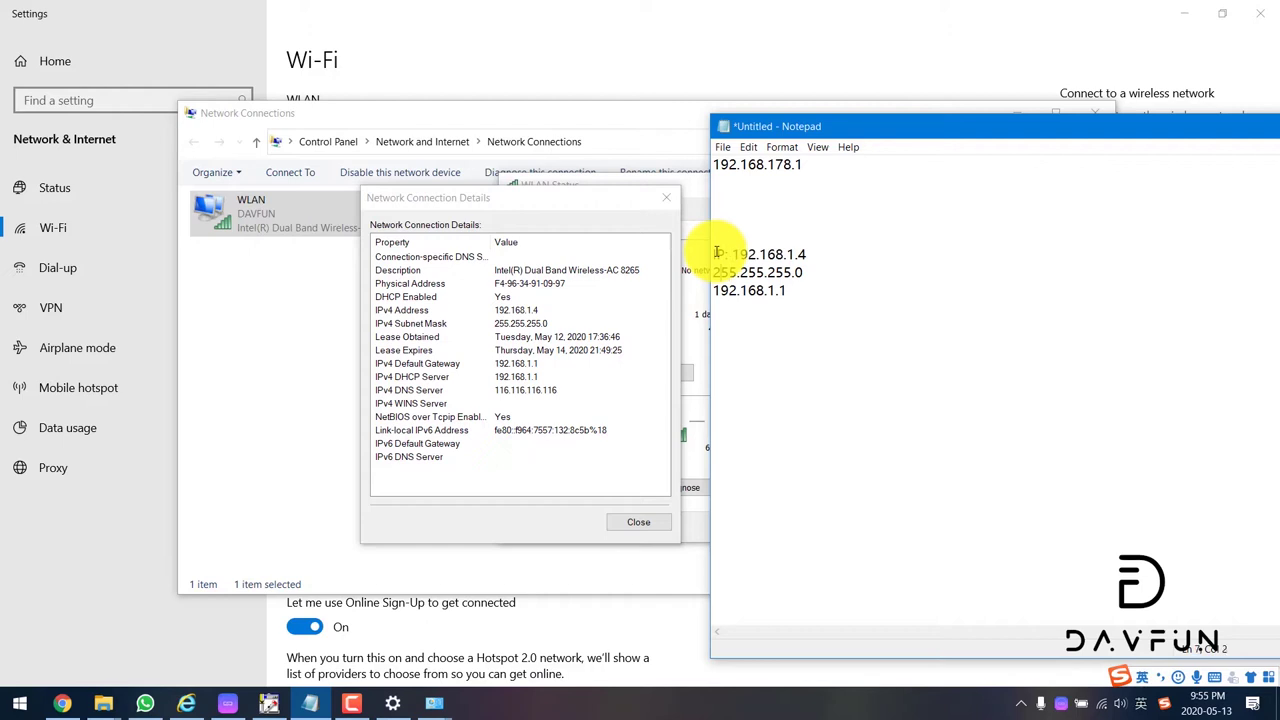
text(Subnet )
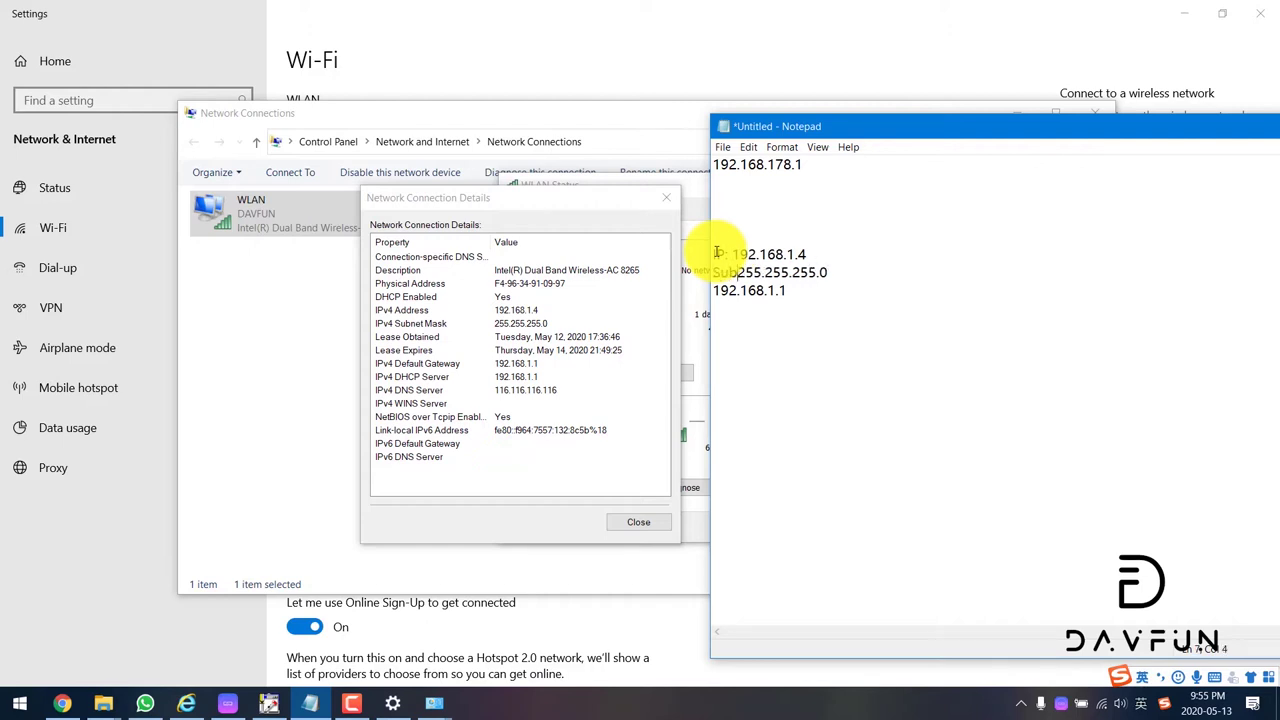
text(Mask)
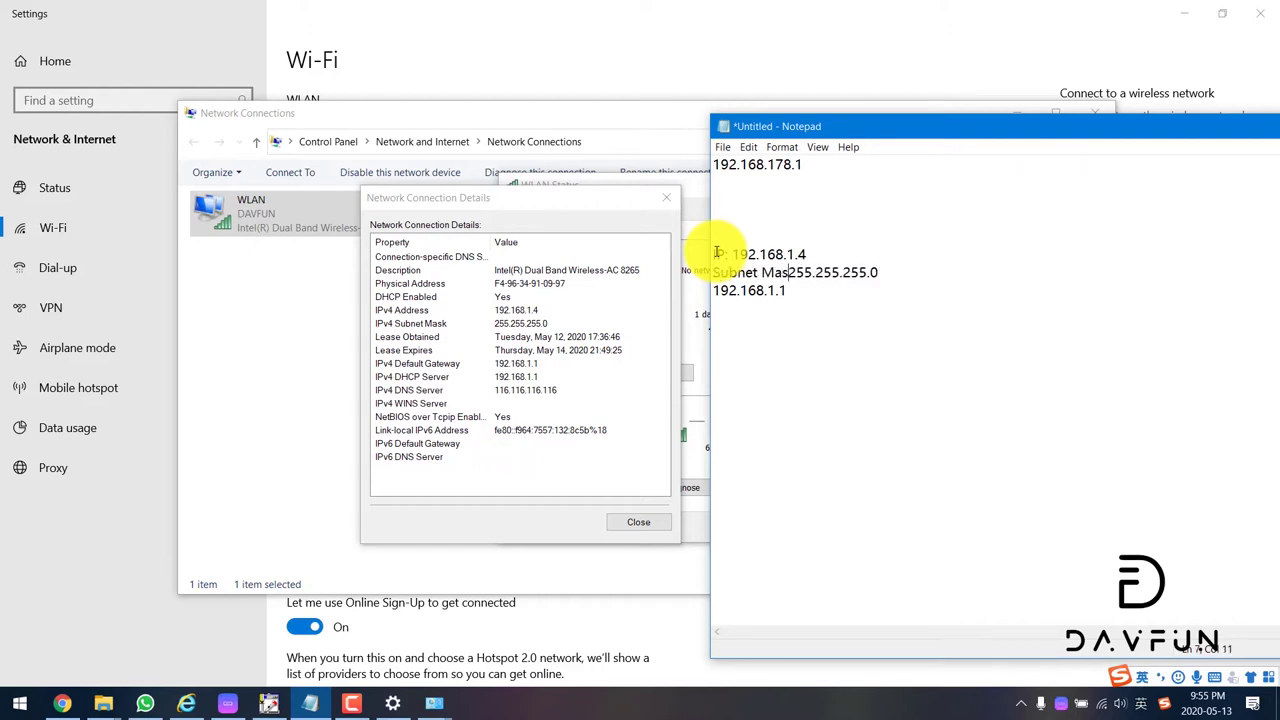
text(")
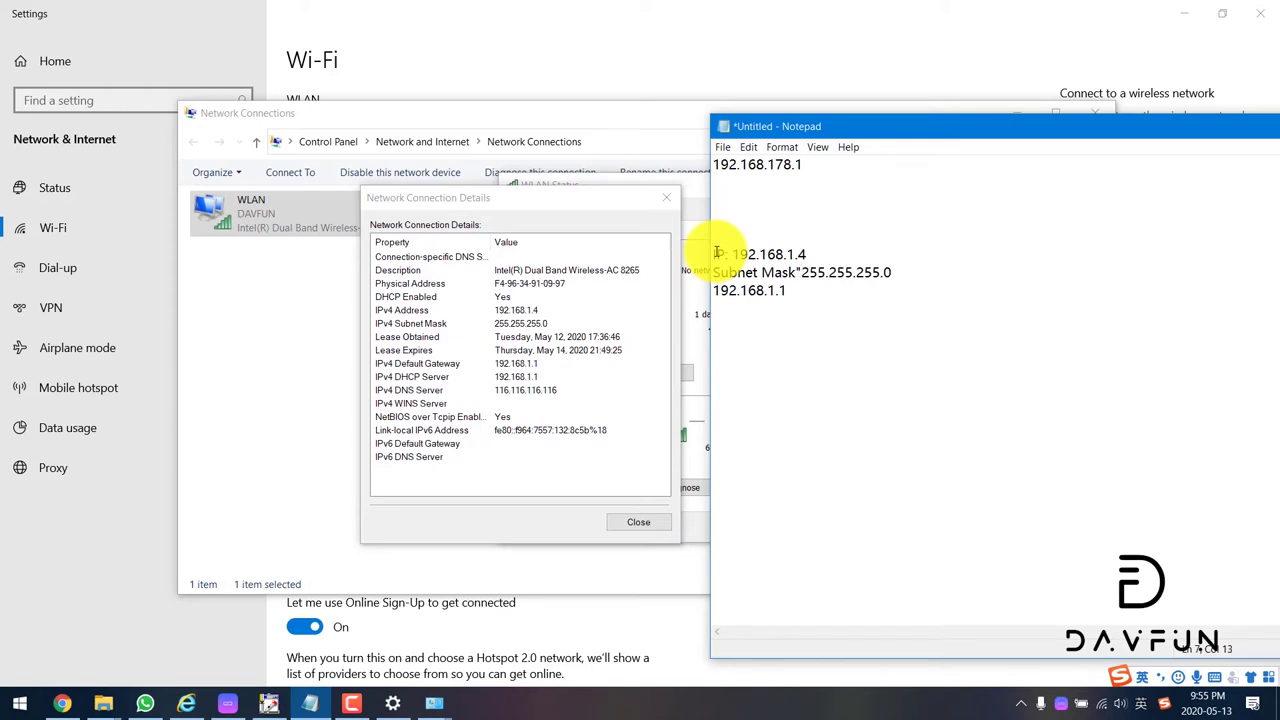
key(BackSpace)
text(:)
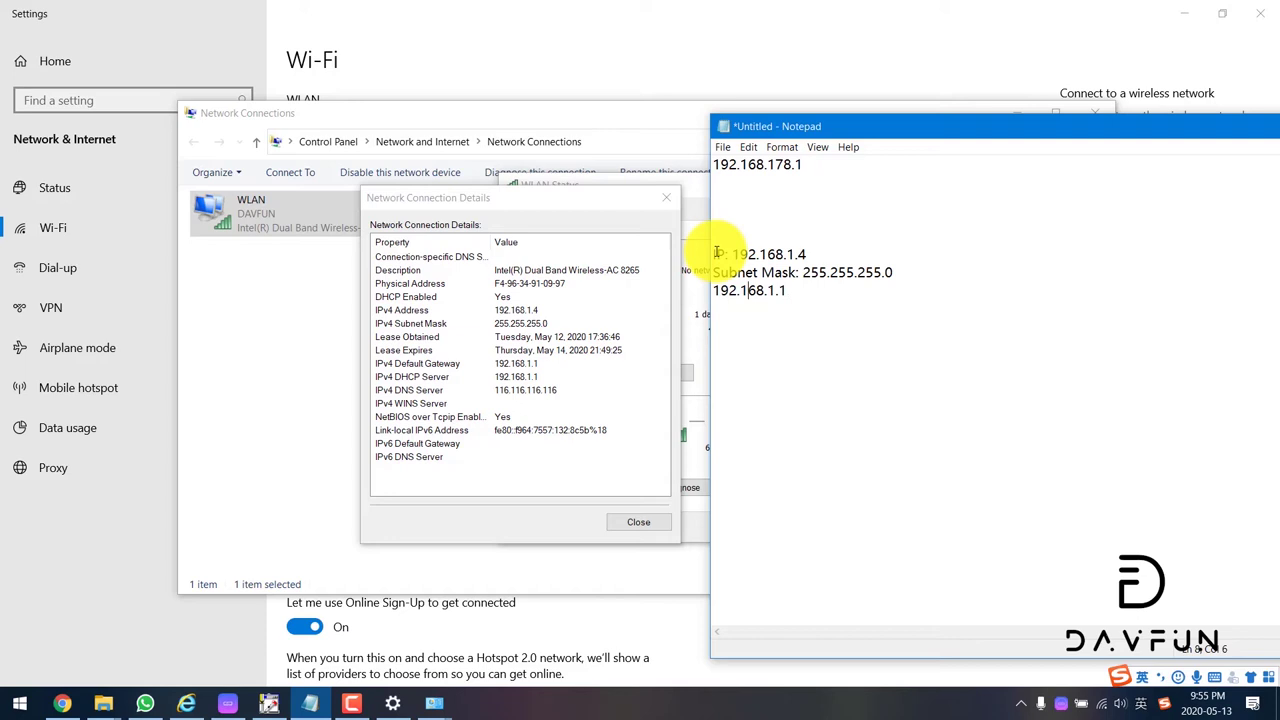
text( Default )
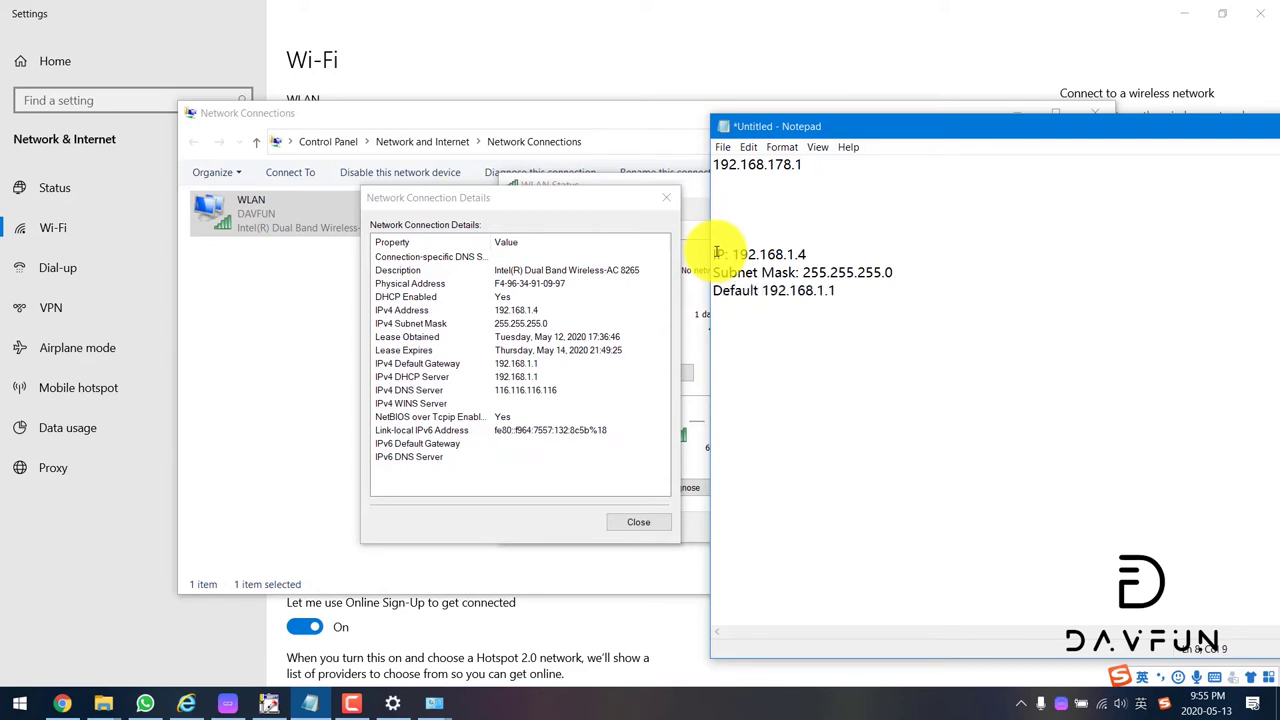
text(Gateway)
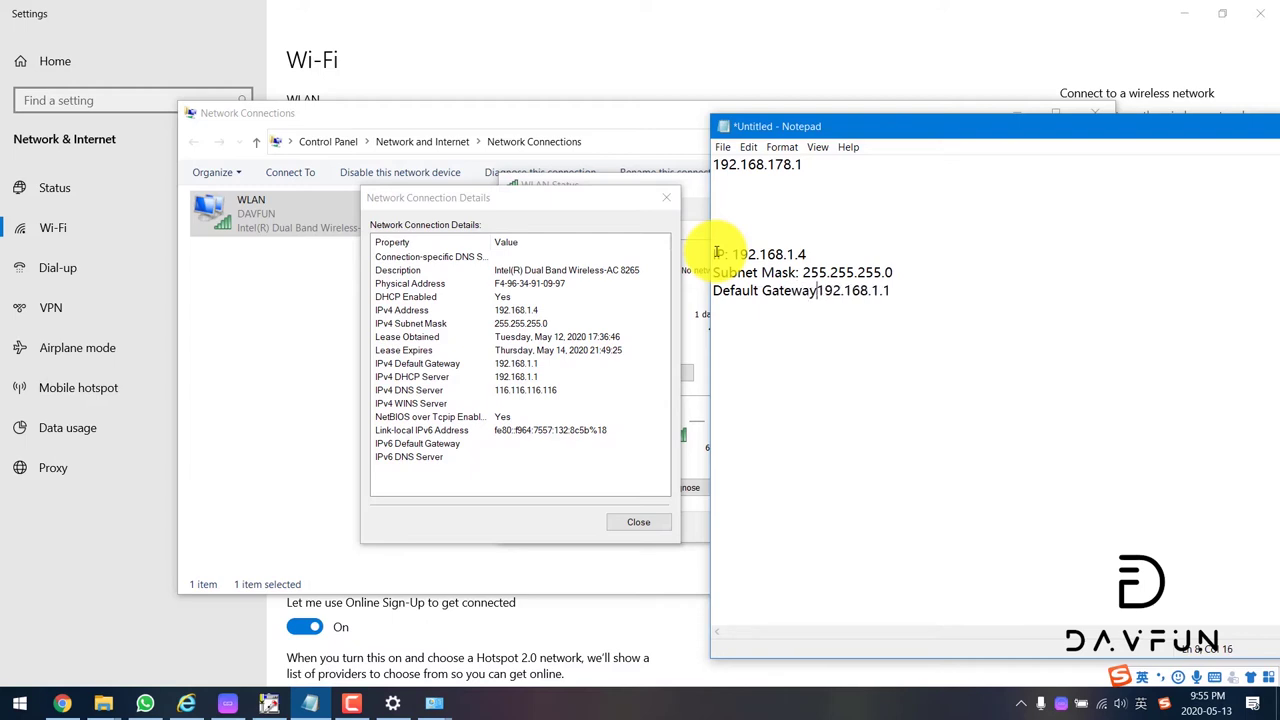
text(:)
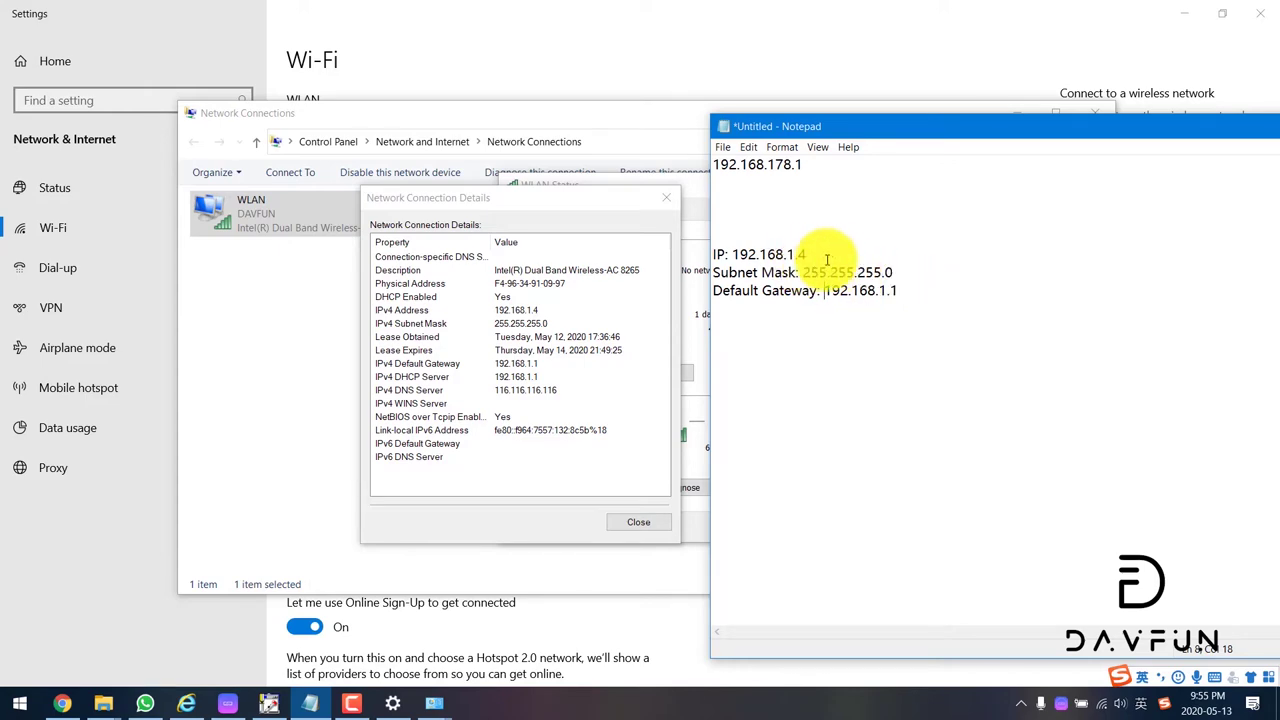
drag(966, 294, 600, 251)
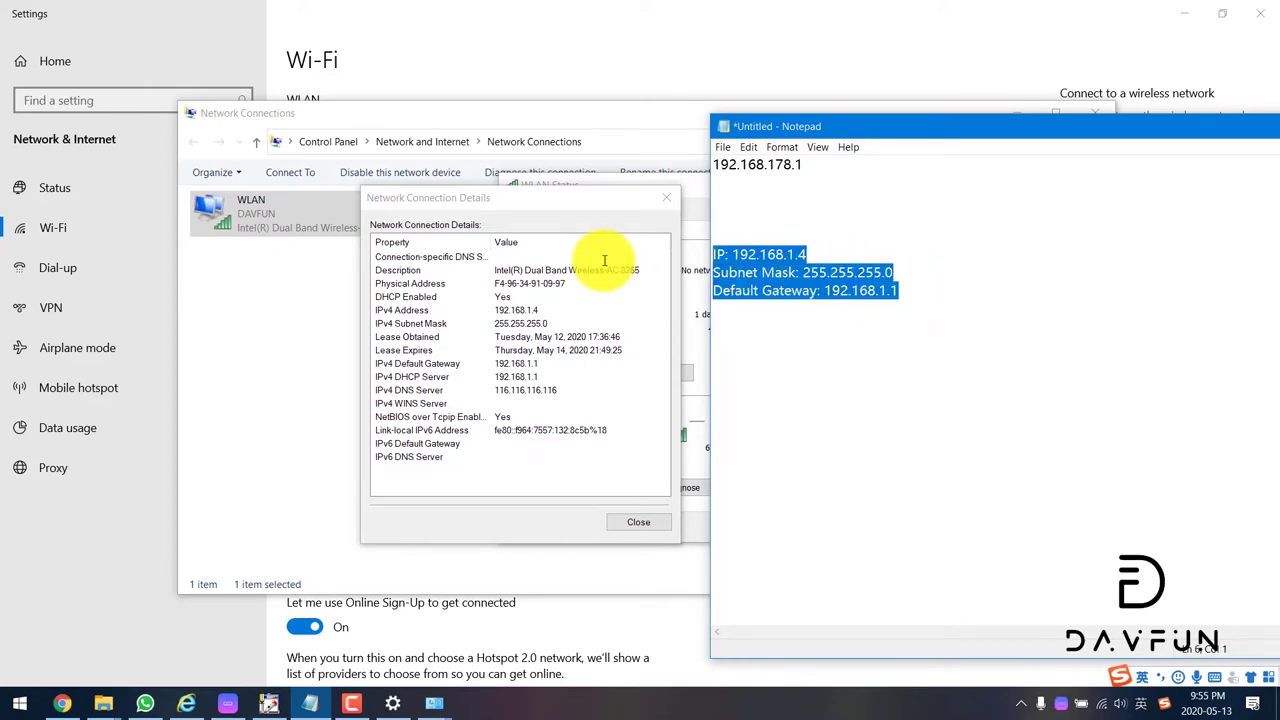
click(778, 253)
Step: Launch pConfig from the desktop's pconfig 1.0.0.116 > pconfig folder
key(super+d)
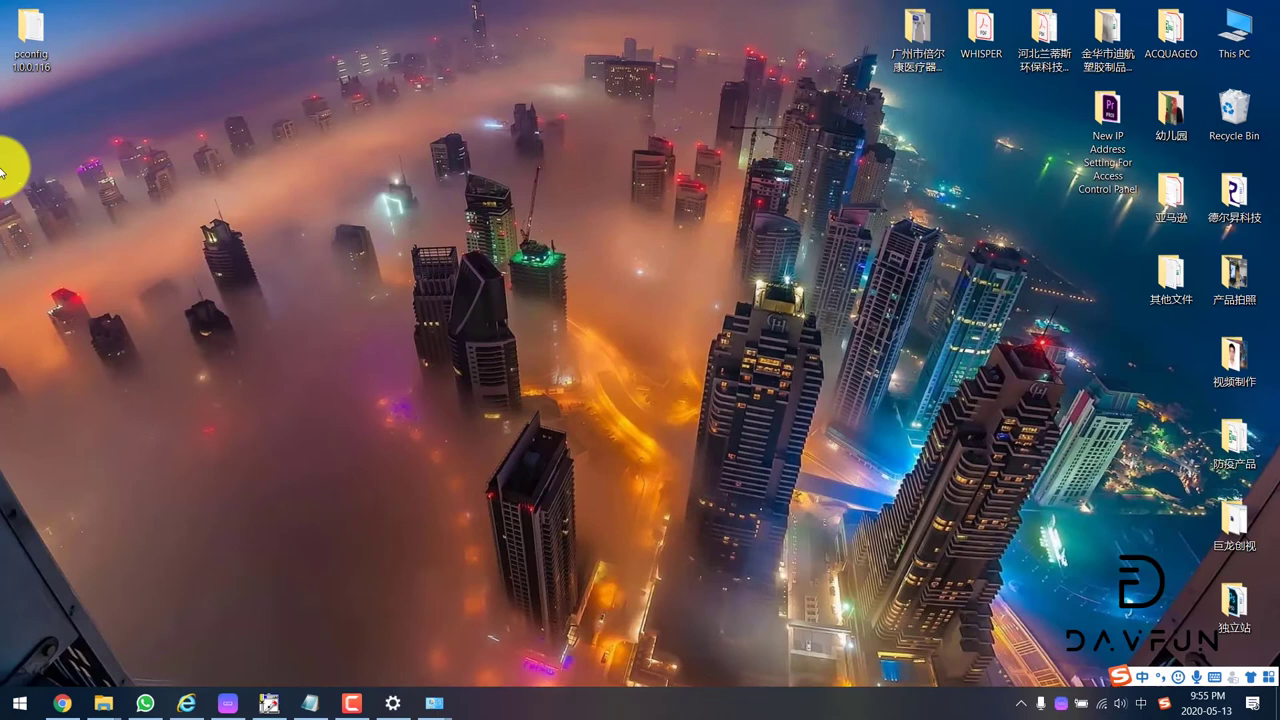
double_click(32, 32)
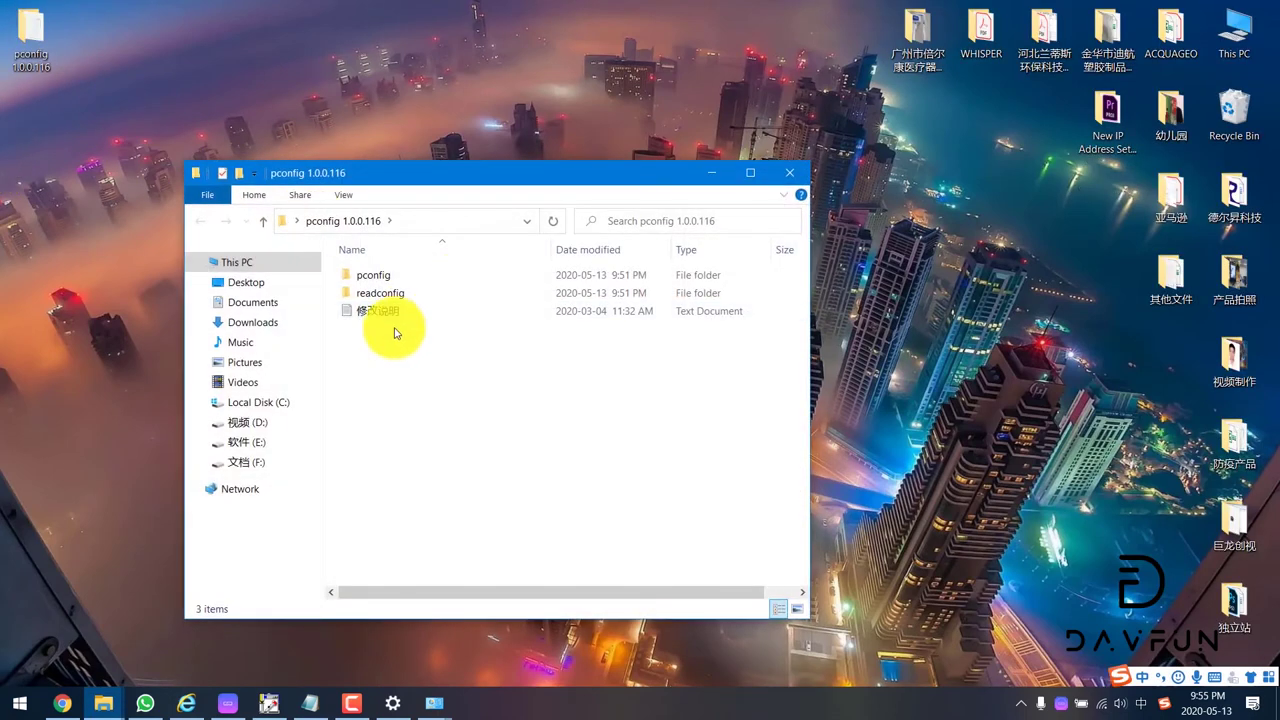
double_click(376, 275)
scroll(414, 509, down, 3)
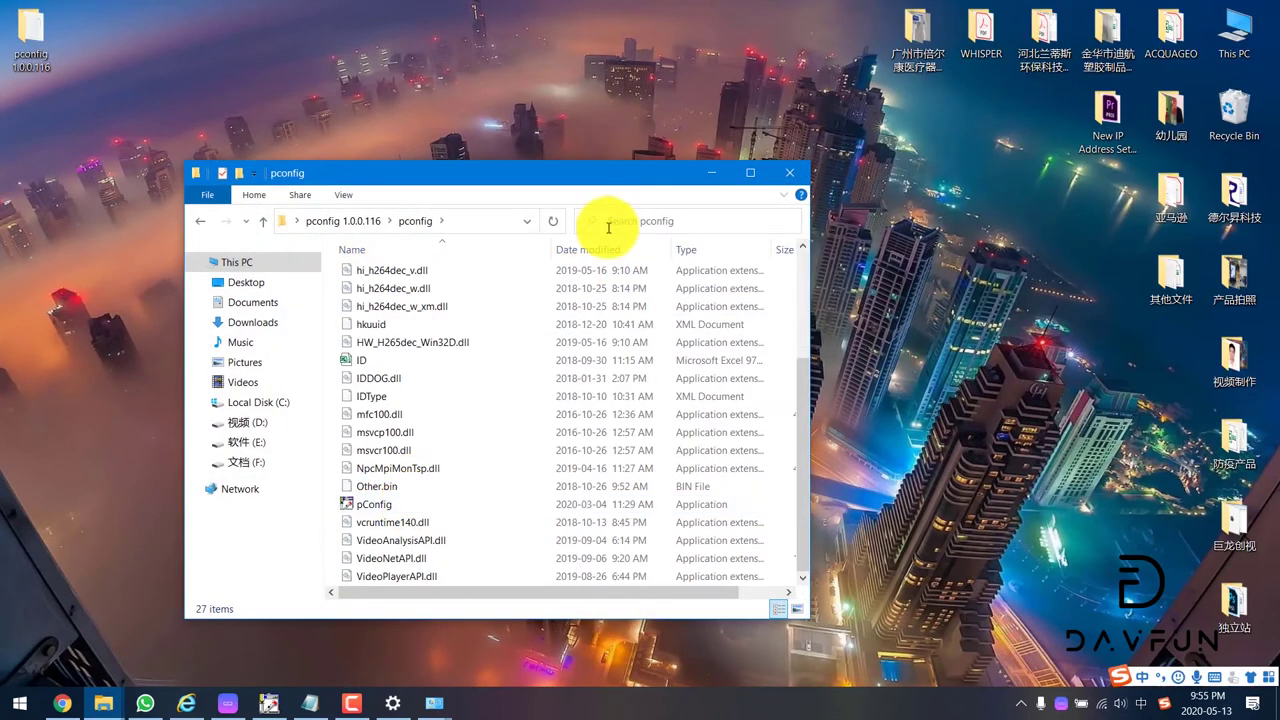
click(404, 510)
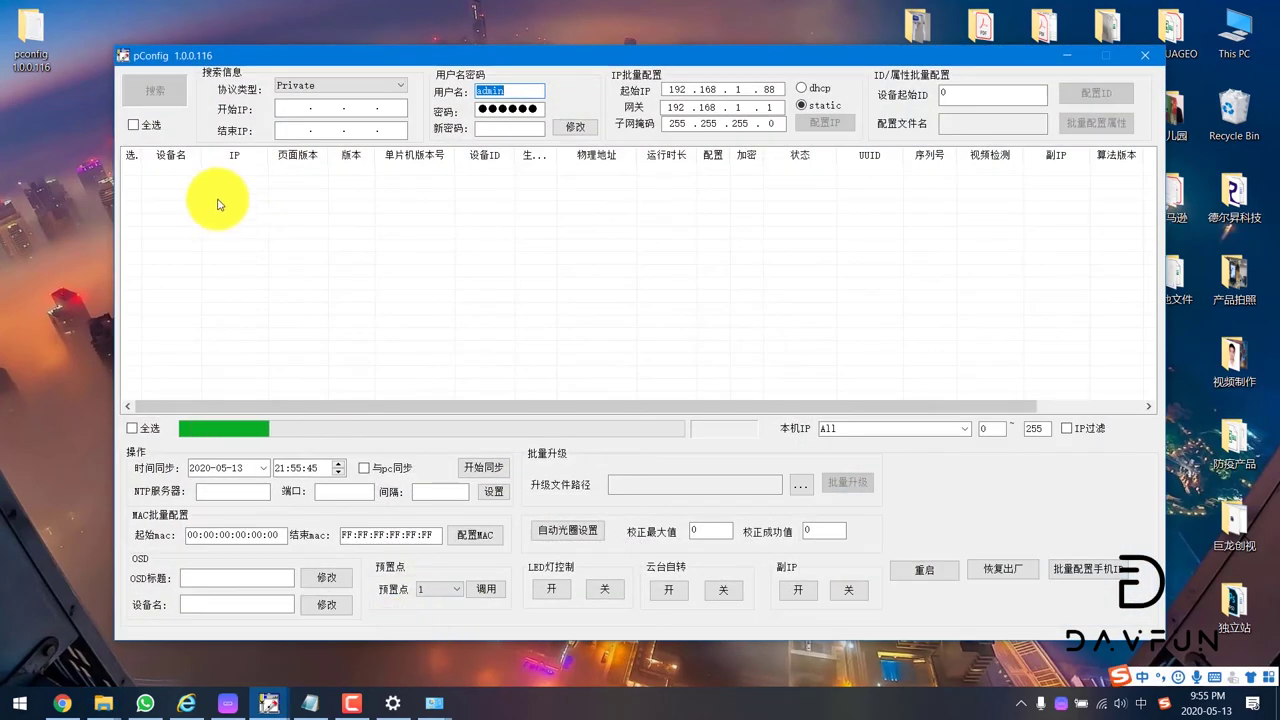
Step: Search the network with 搜索 and tick the discovered IPC1000 camera
click(152, 98)
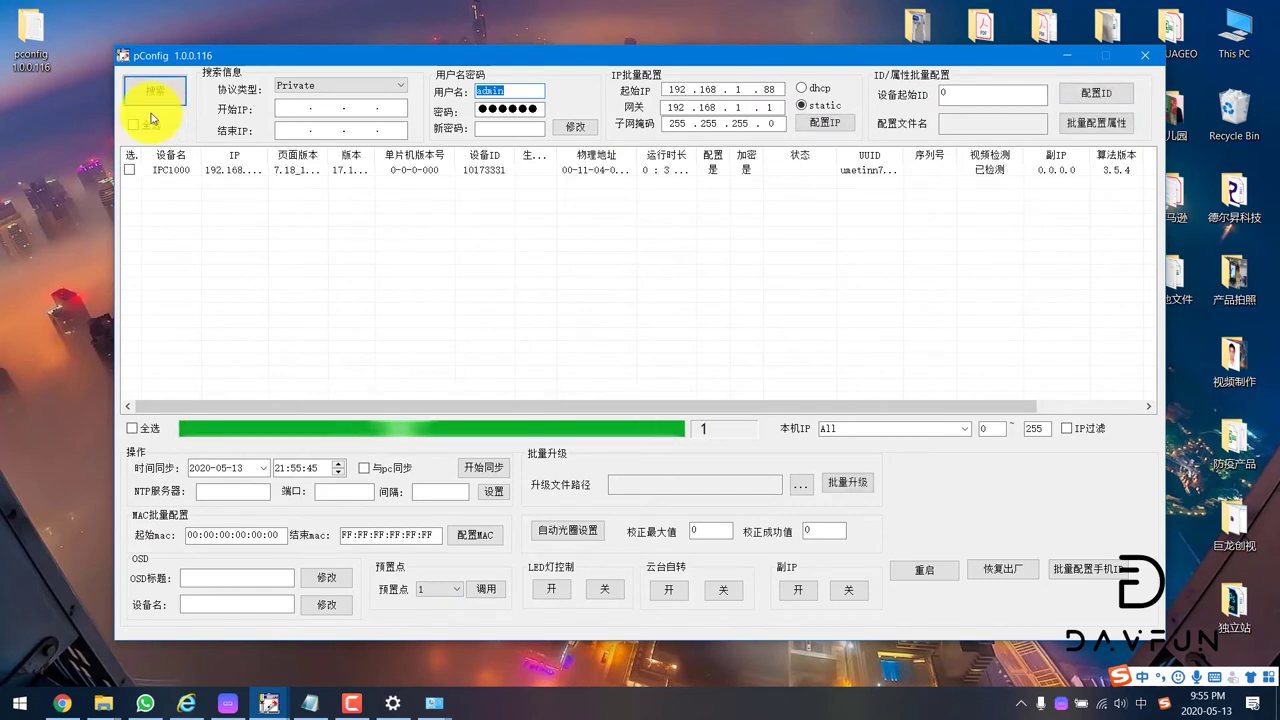
click(134, 170)
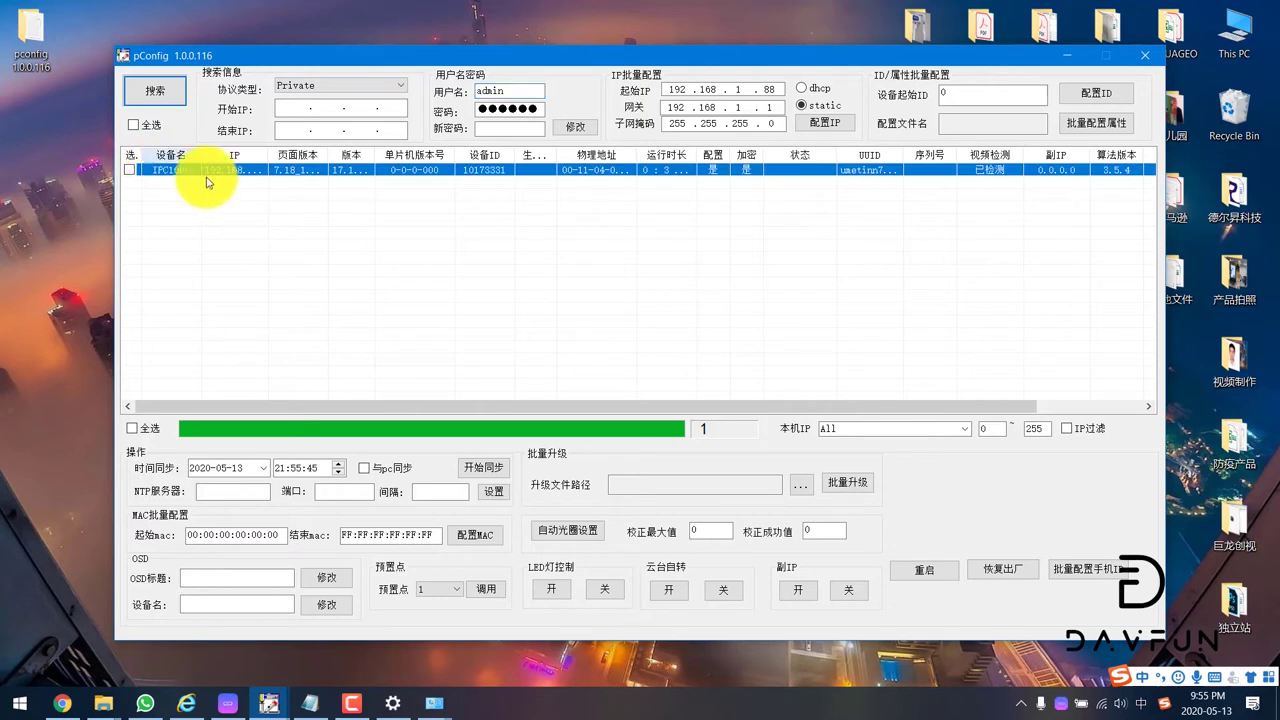
click(180, 100)
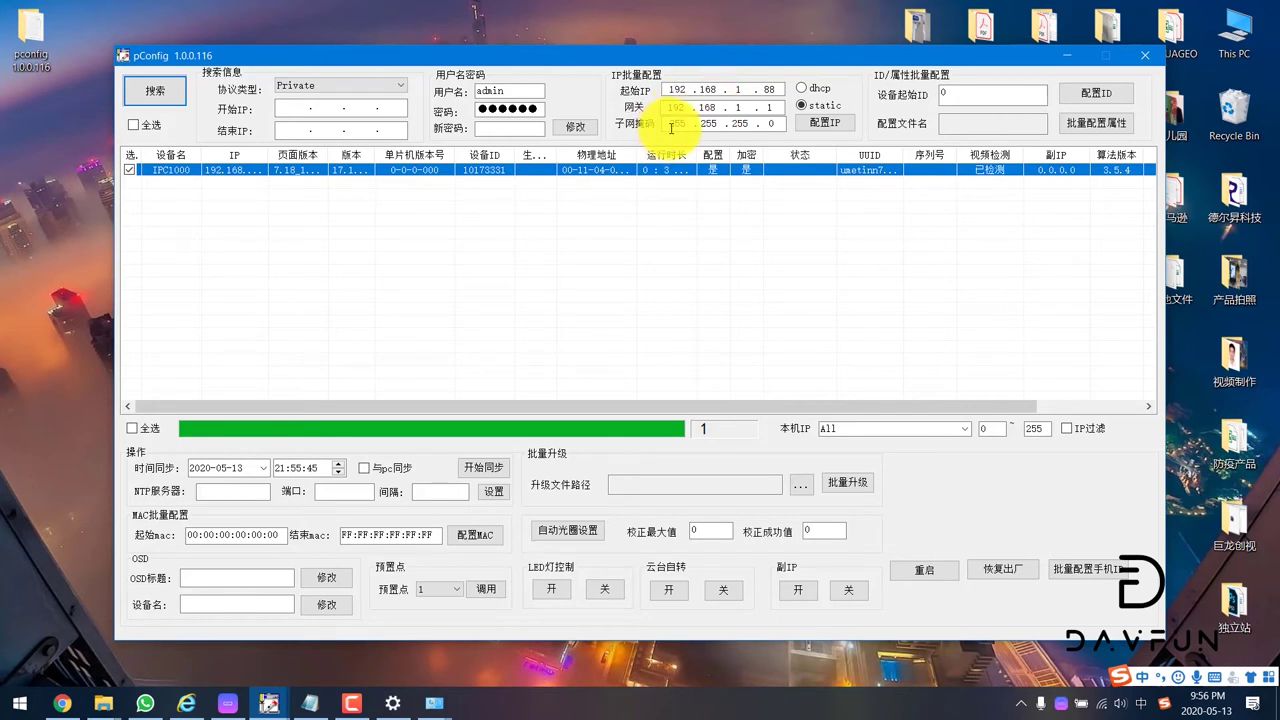
click(676, 89)
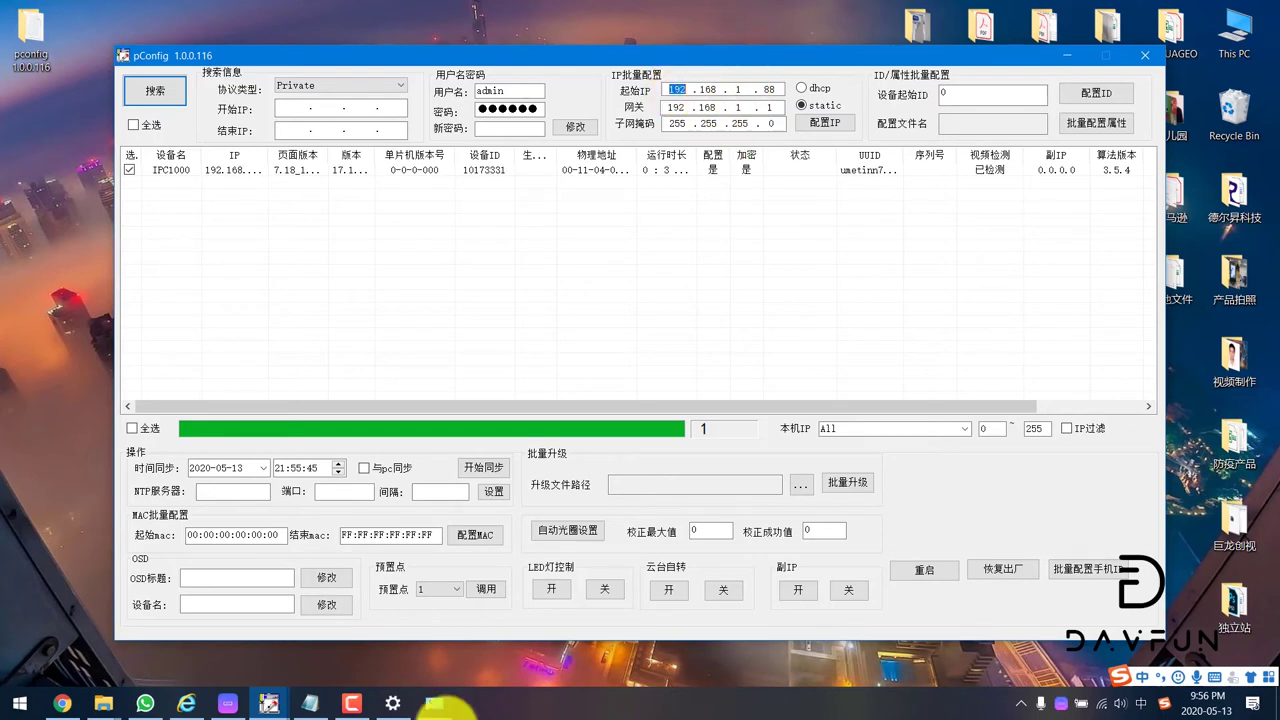
click(312, 705)
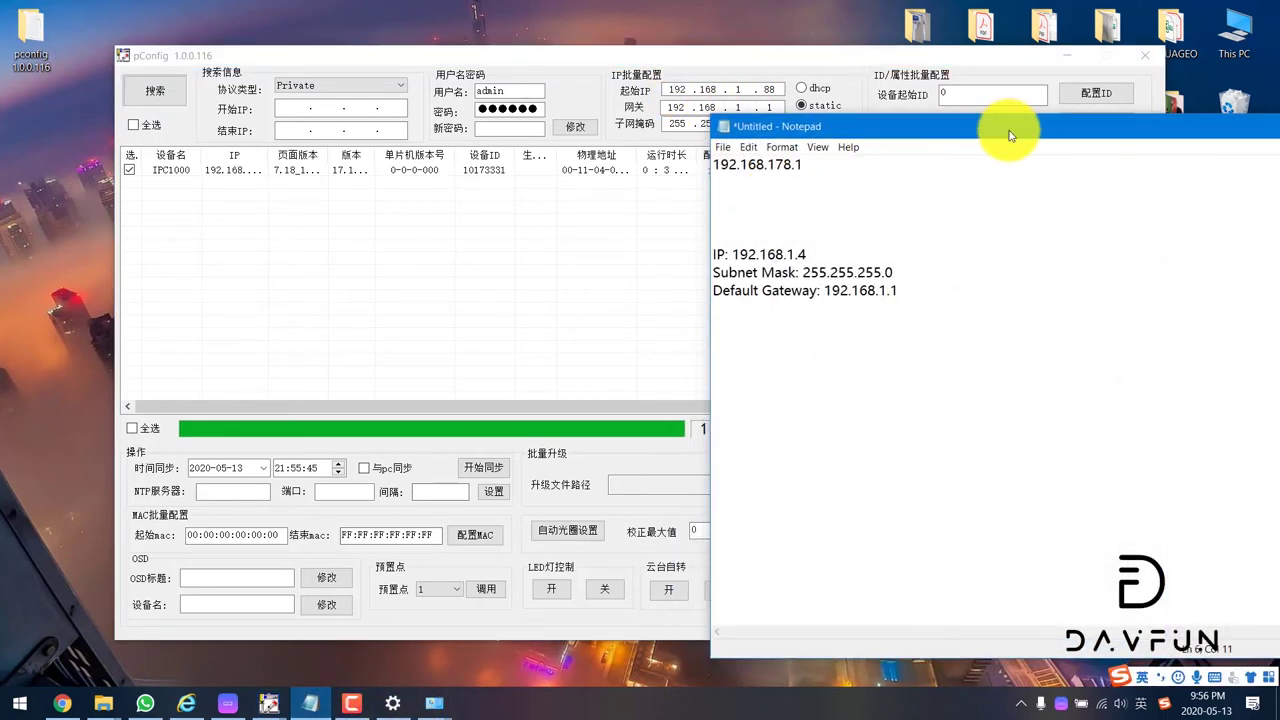
drag(1014, 45, 1168, 56)
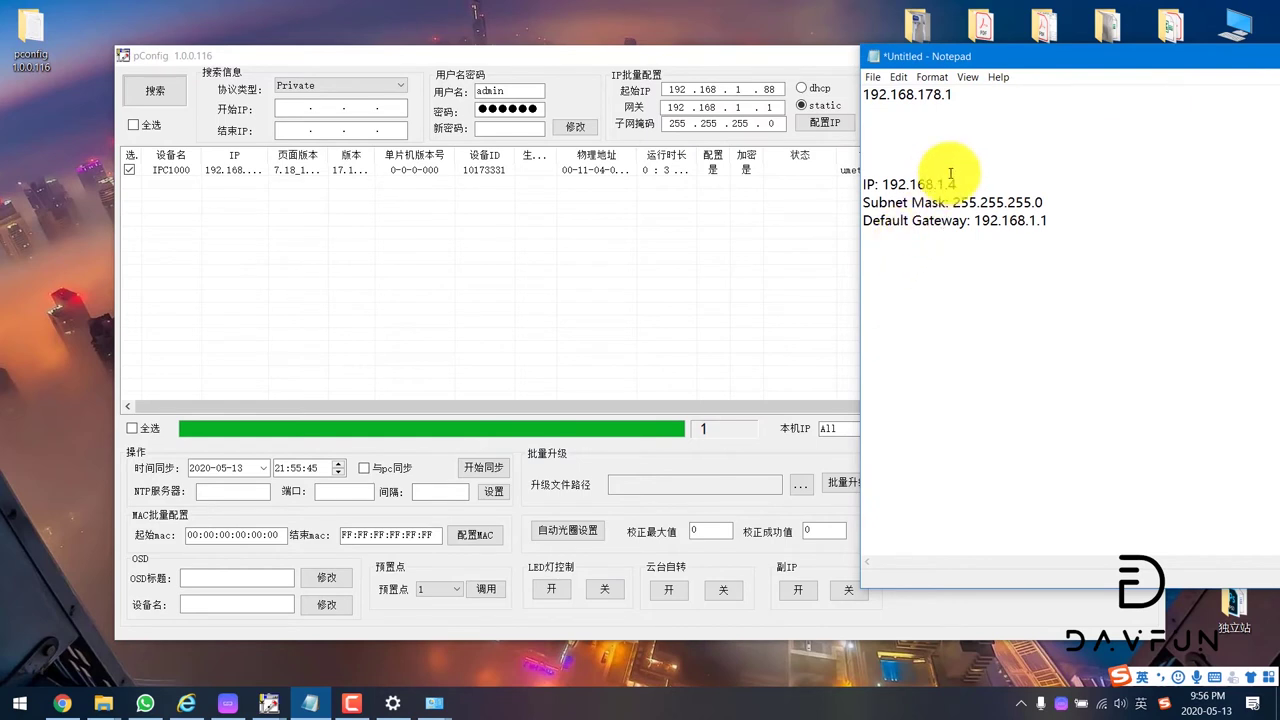
drag(948, 185, 857, 180)
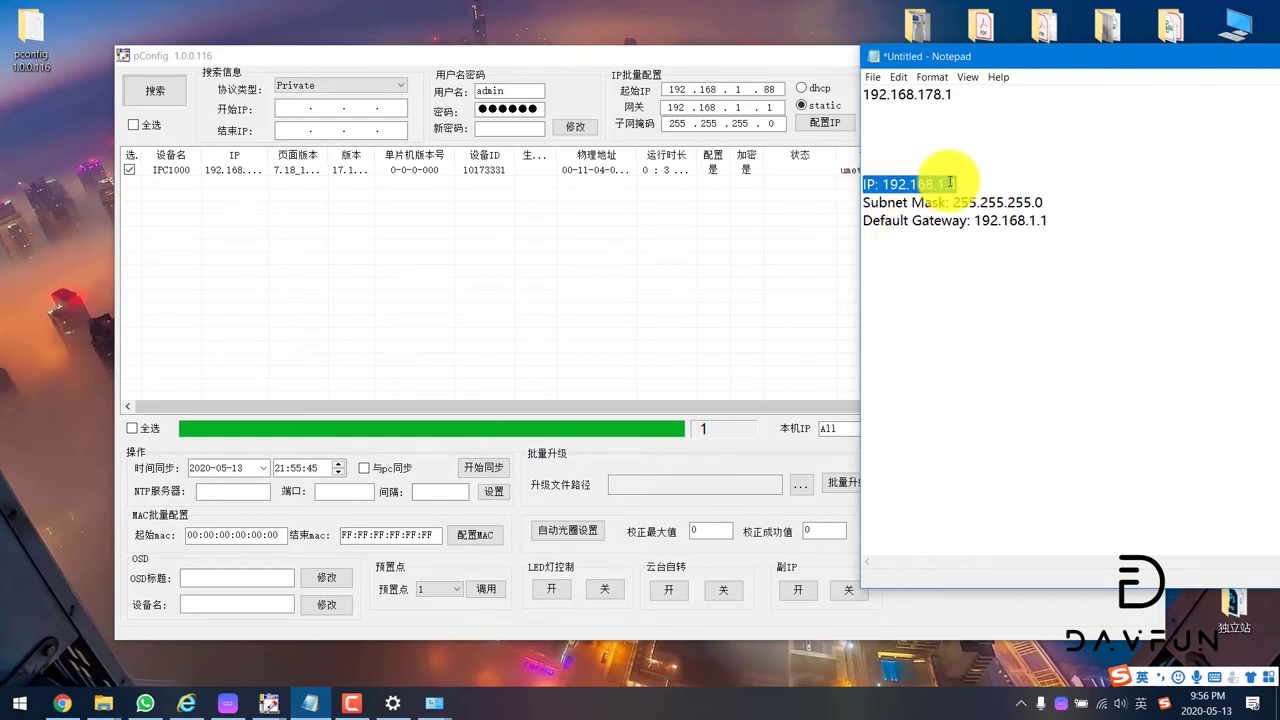
click(952, 183)
double_click(954, 183)
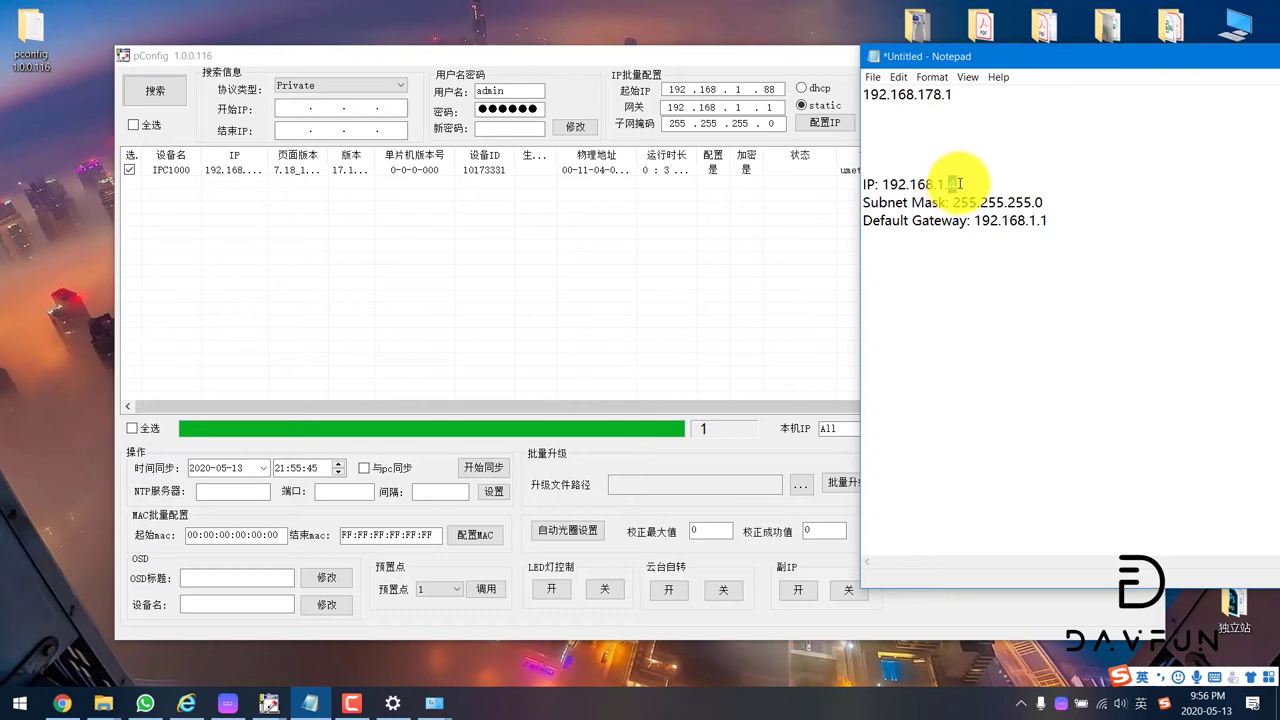
drag(1060, 221, 824, 187)
click(895, 168)
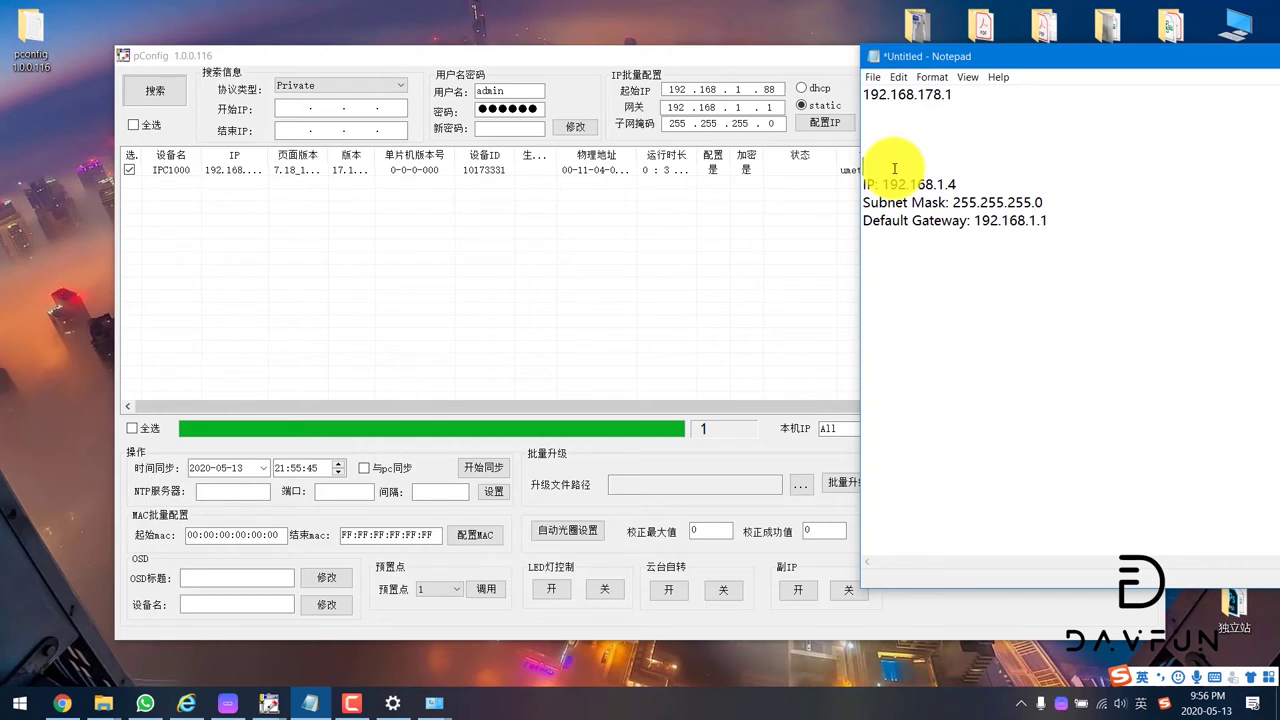
click(768, 87)
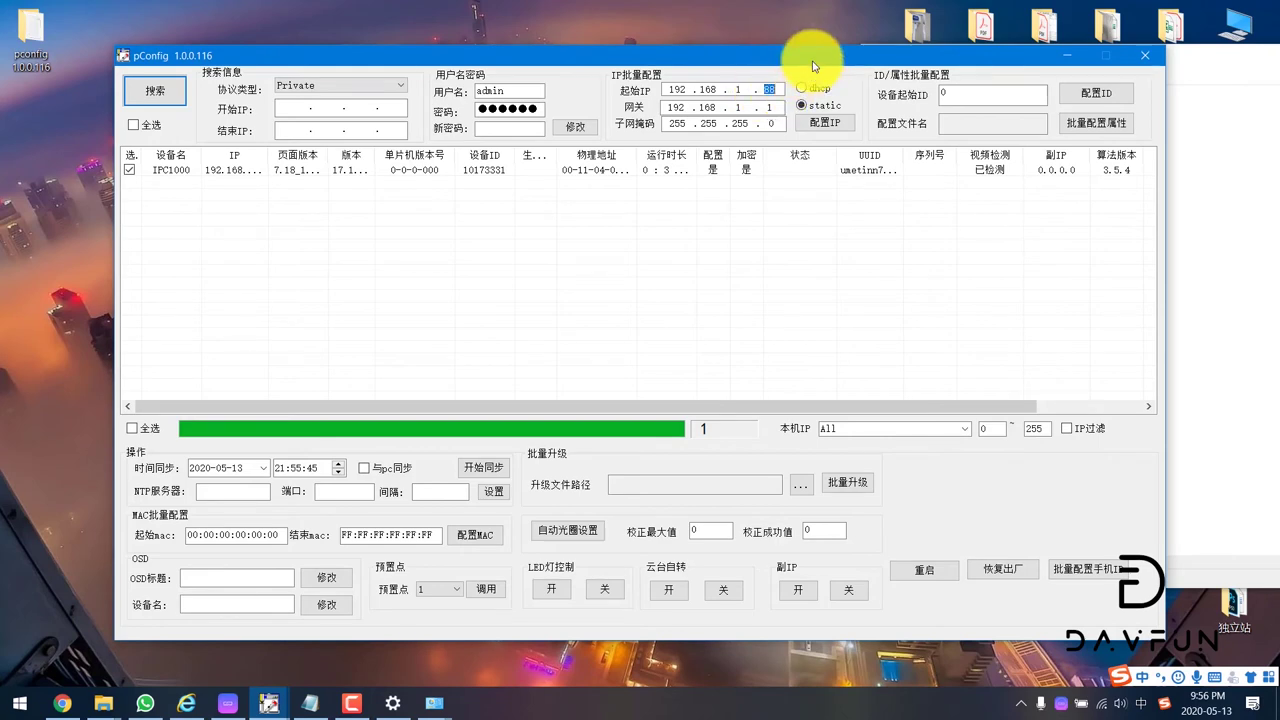
Step: Change the 起始IP last octet from 88 to 6, apply with 配置IP and confirm
drag(805, 57, 768, 59)
click(576, 108)
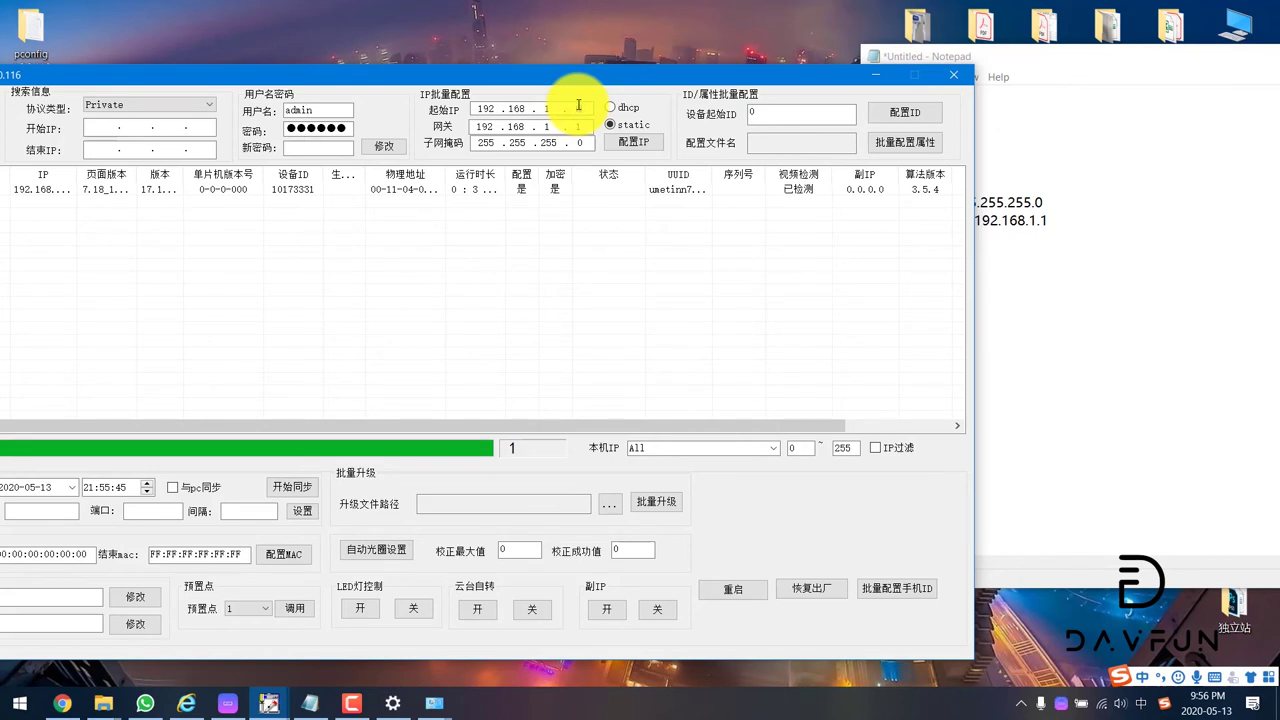
key(BackSpace)
text(6)
click(636, 143)
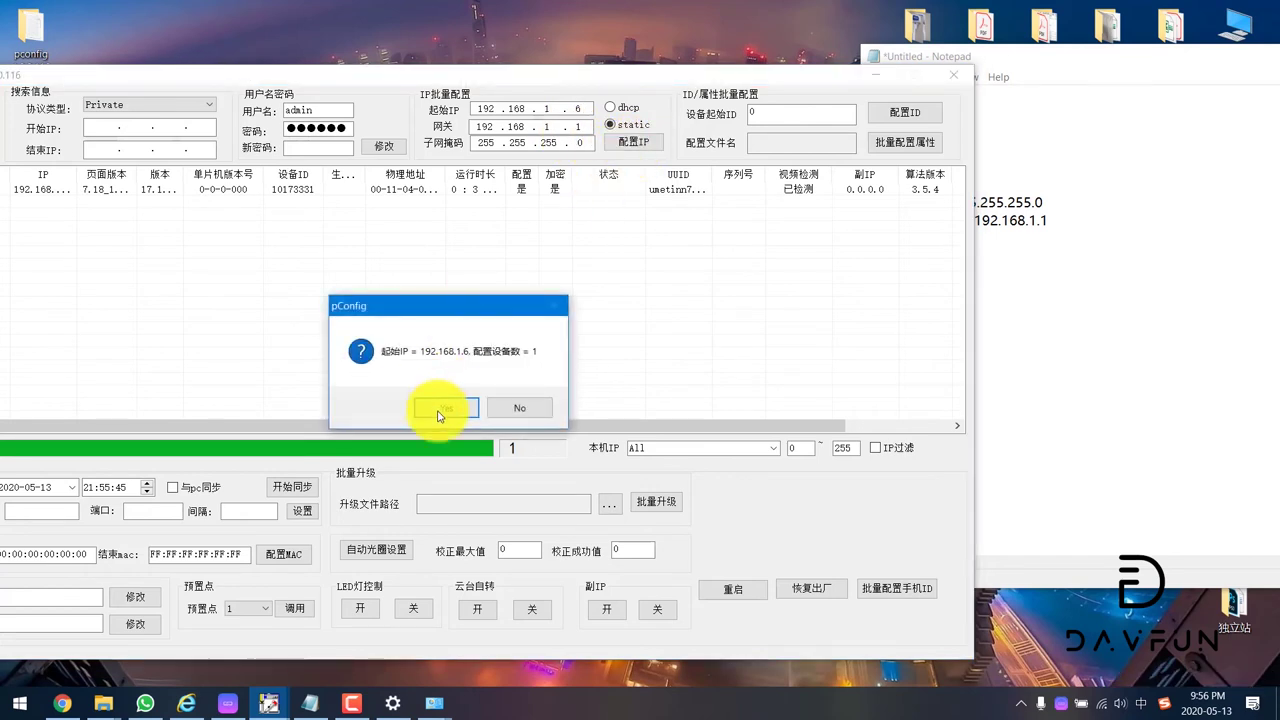
click(431, 411)
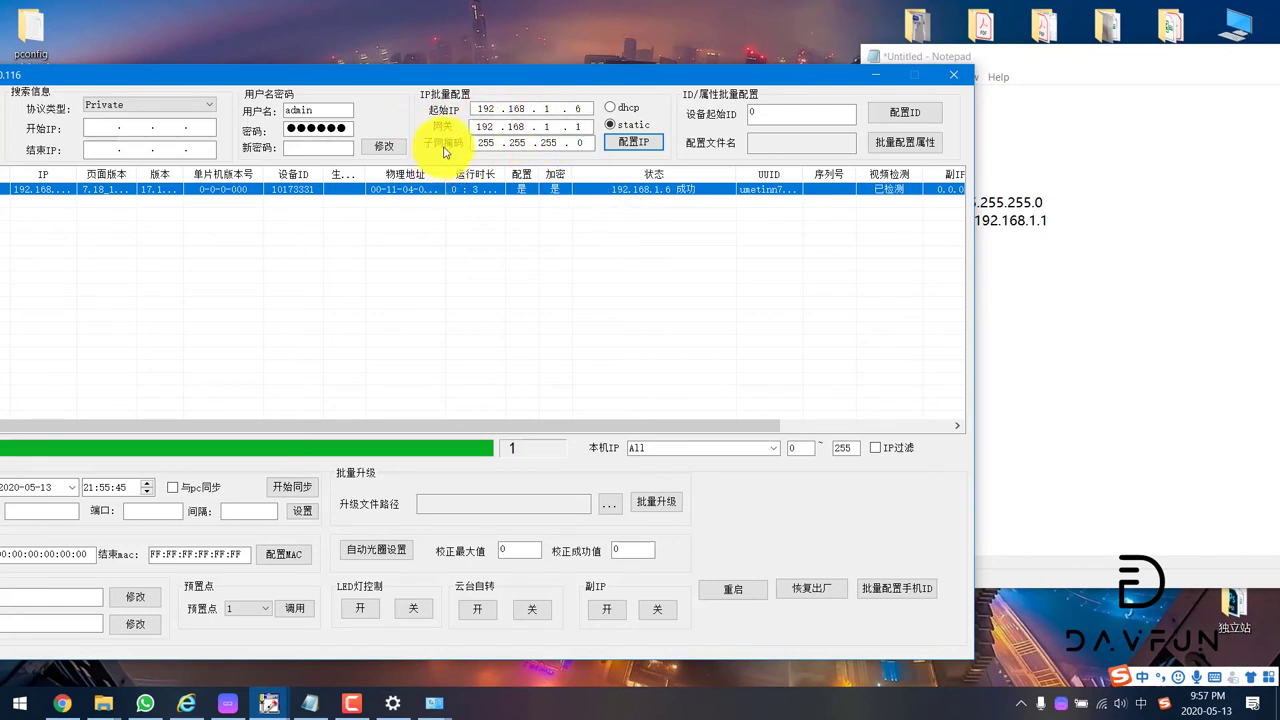
Step: Bring the Notepad notes forward and select the Subnet Mask and Default Gateway lines
click(1103, 226)
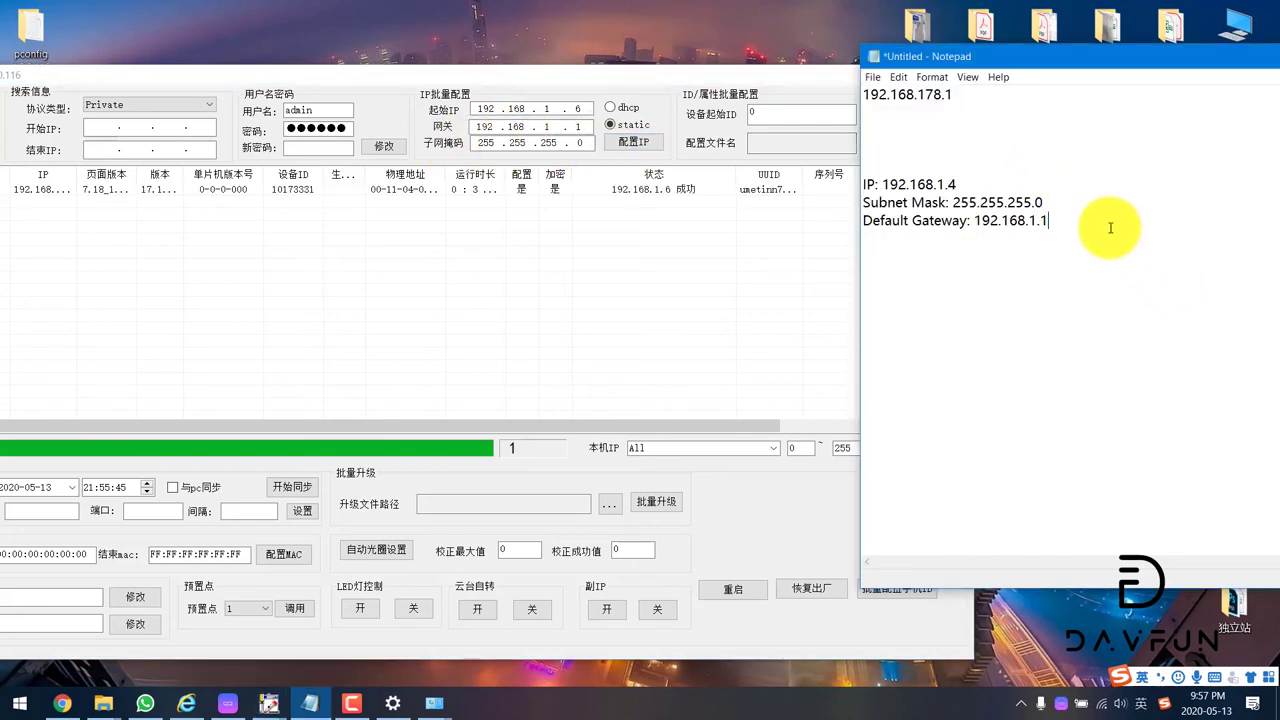
drag(1103, 226, 842, 209)
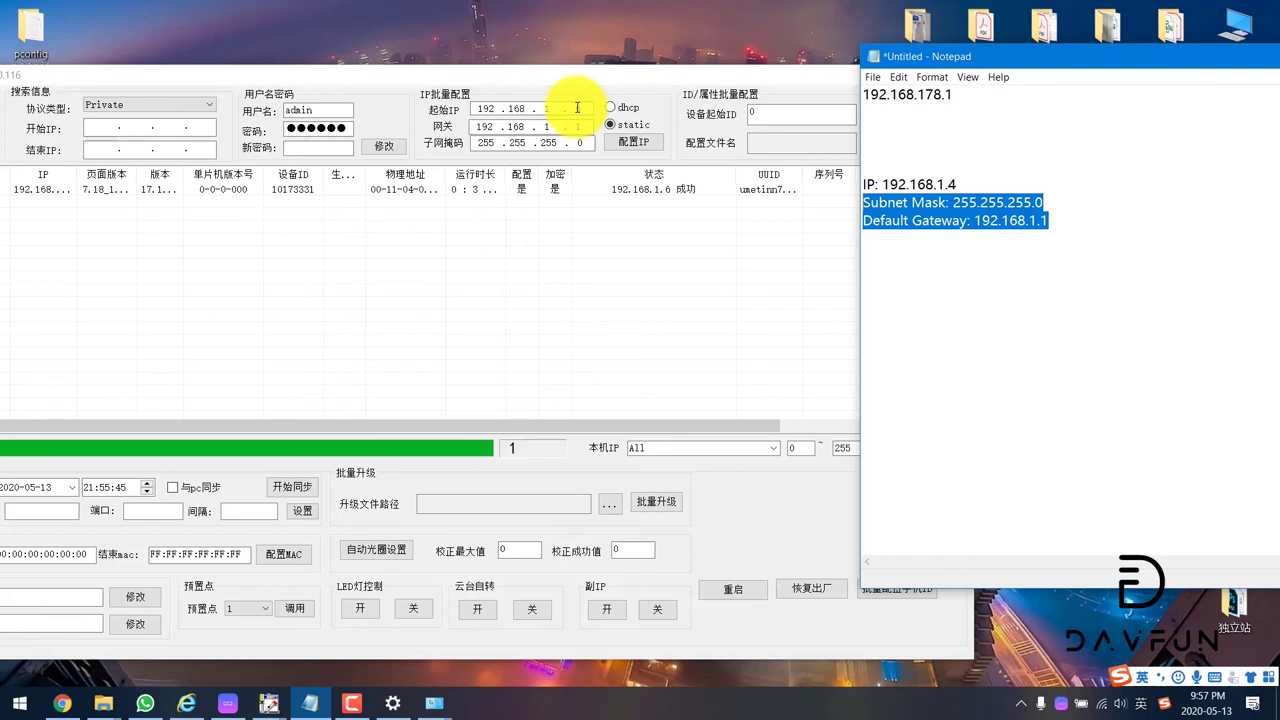
Step: Try reloading the camera at its old address 192.168.1.88, which fails
click(184, 700)
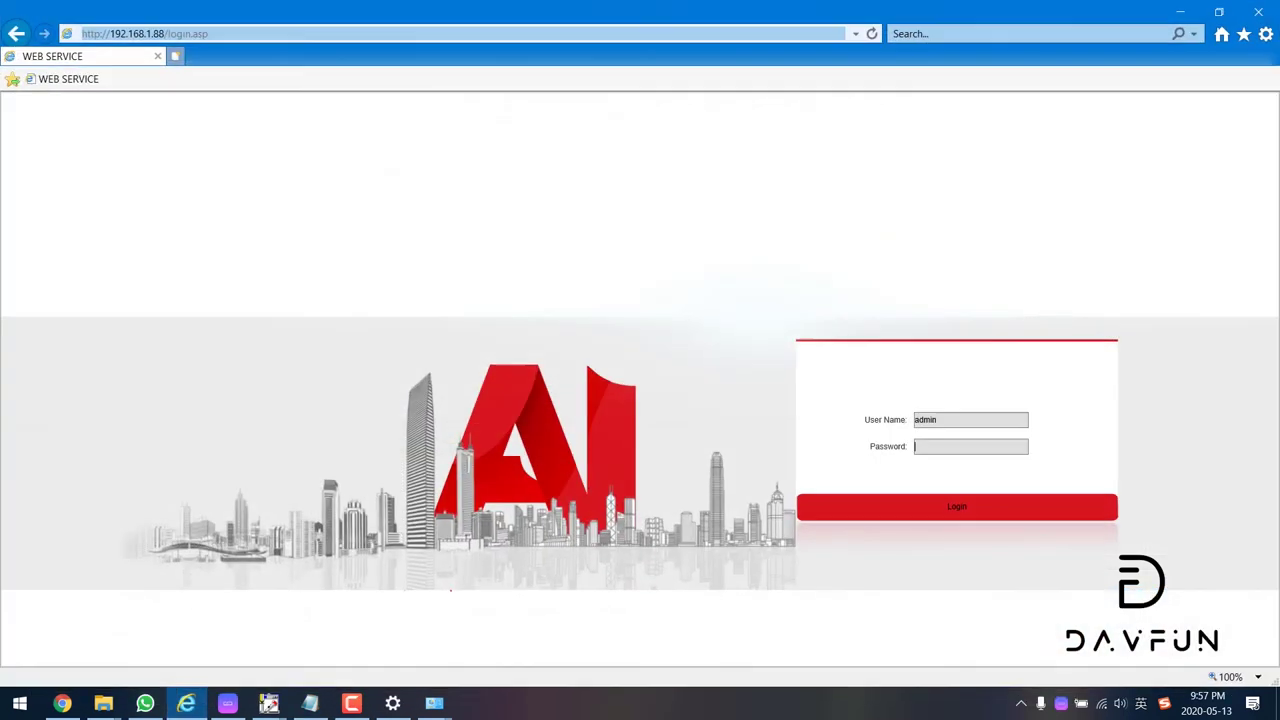
click(300, 34)
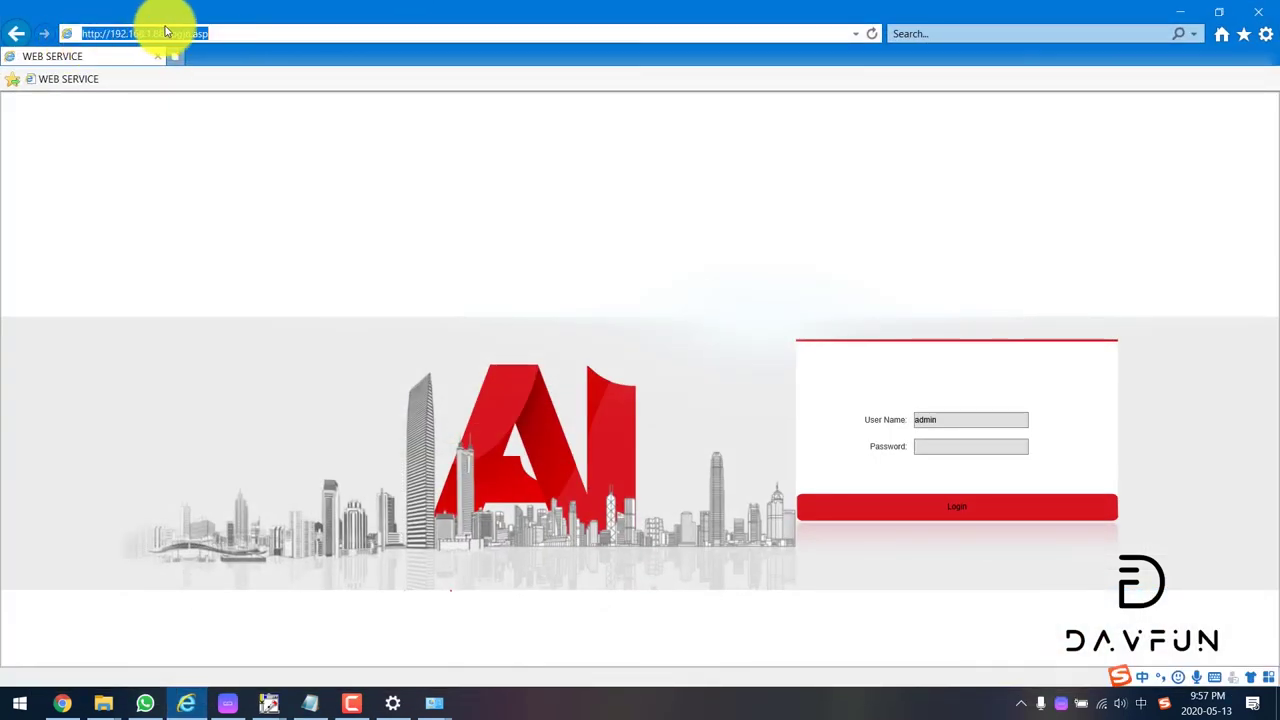
drag(164, 33, 345, 33)
key(BackSpace)
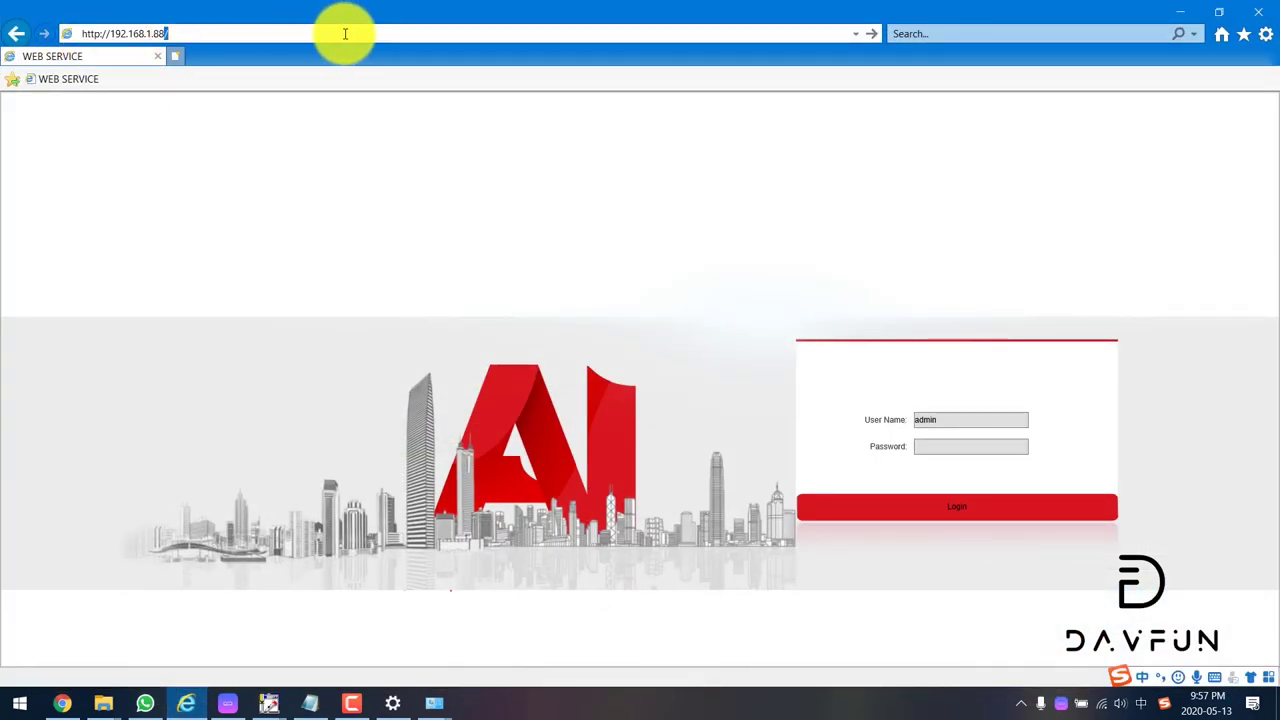
key(Return)
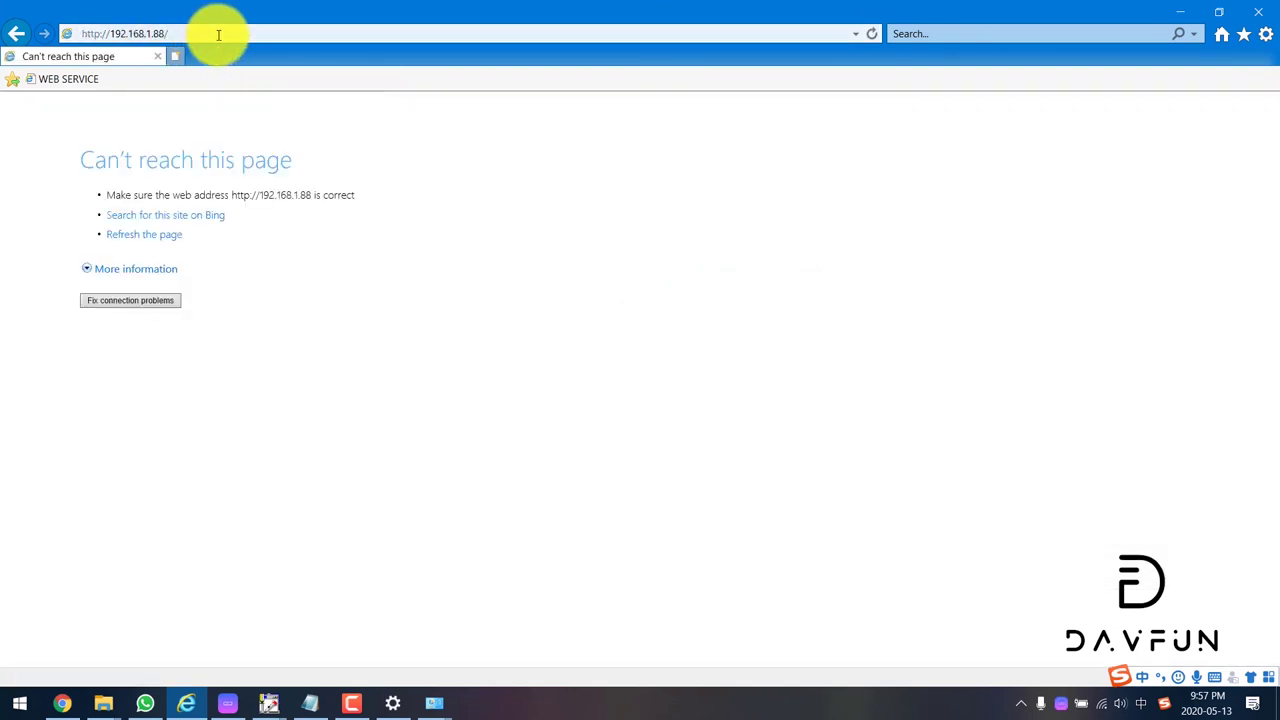
Step: Load the camera's login page at the new address 192.168.1.6
click(160, 33)
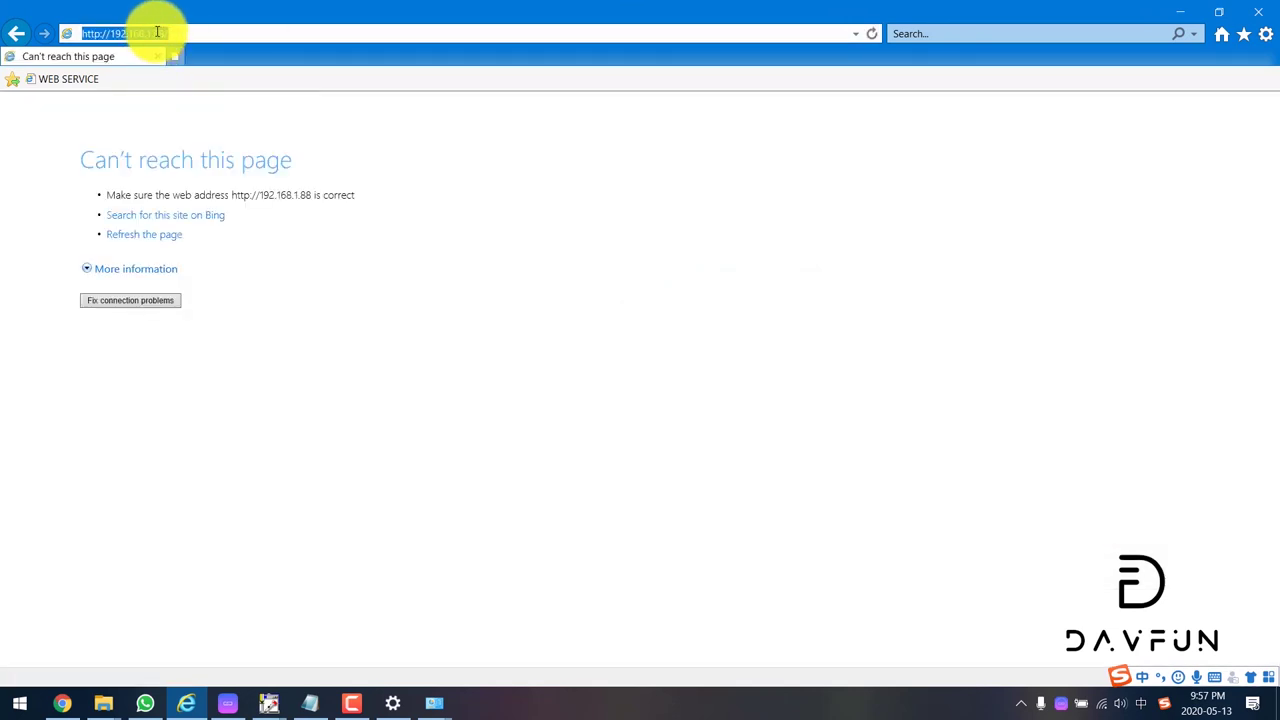
drag(154, 33, 255, 34)
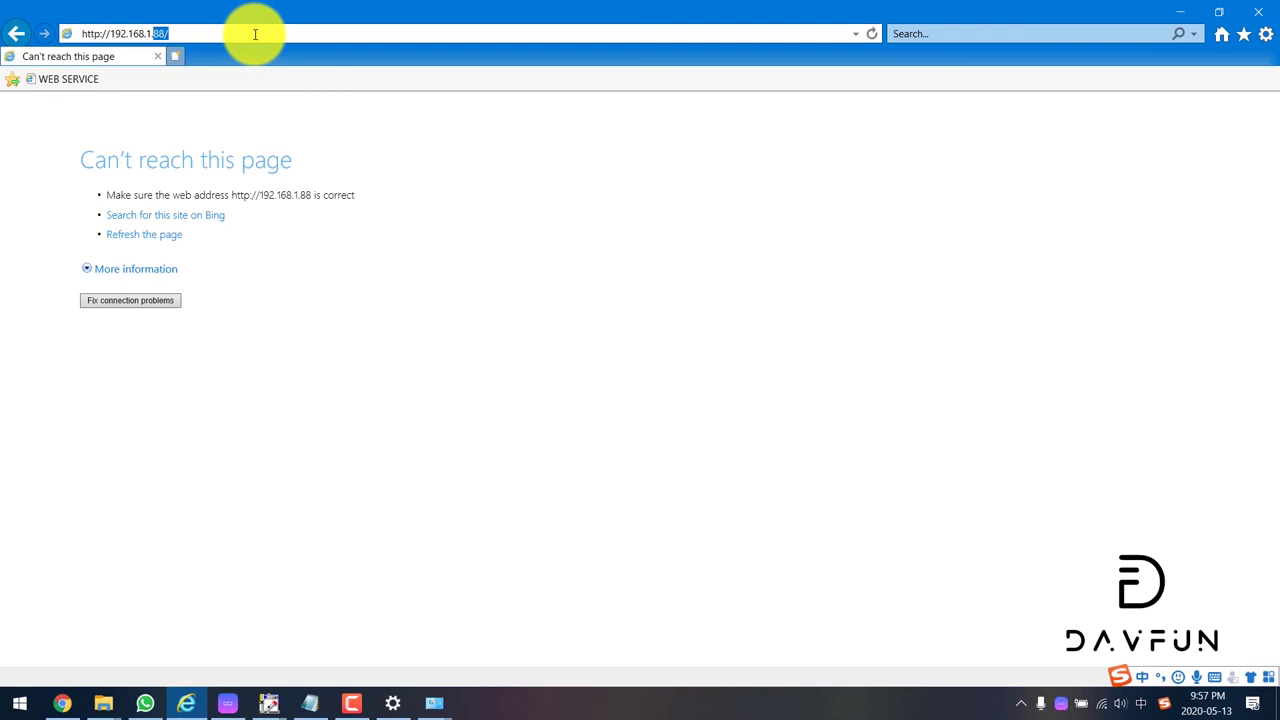
text(6)
key(Return)
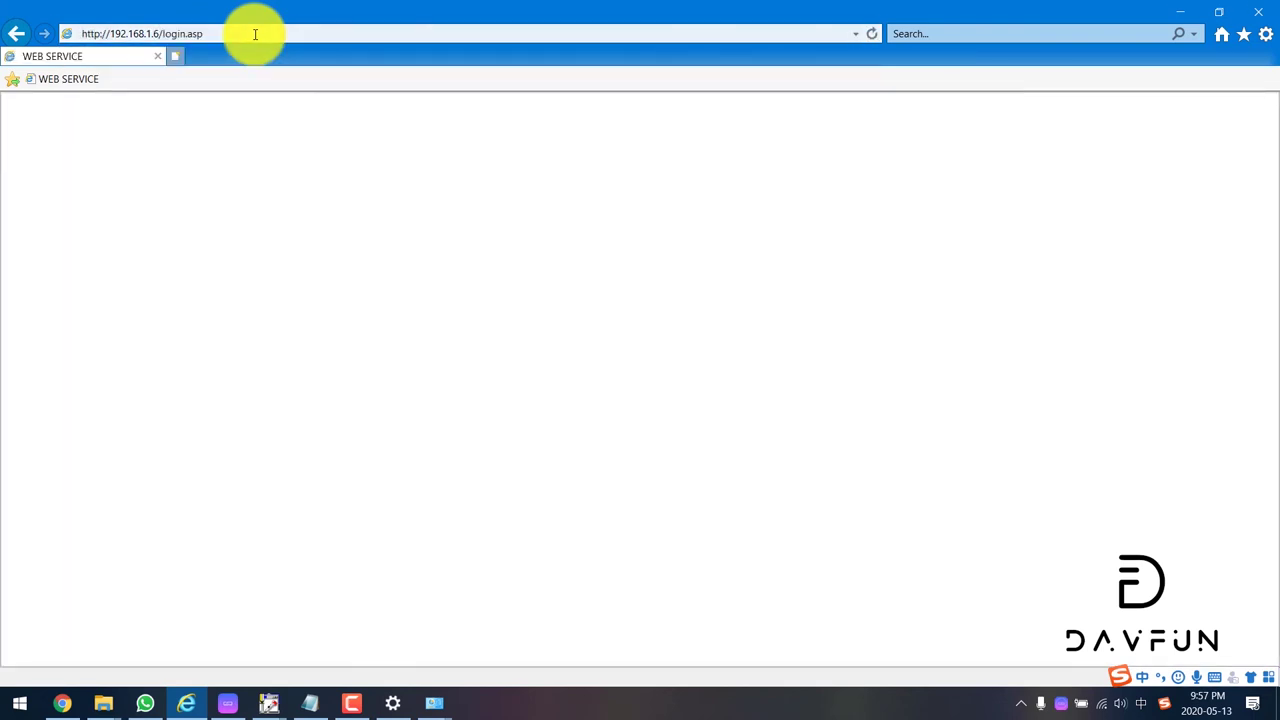